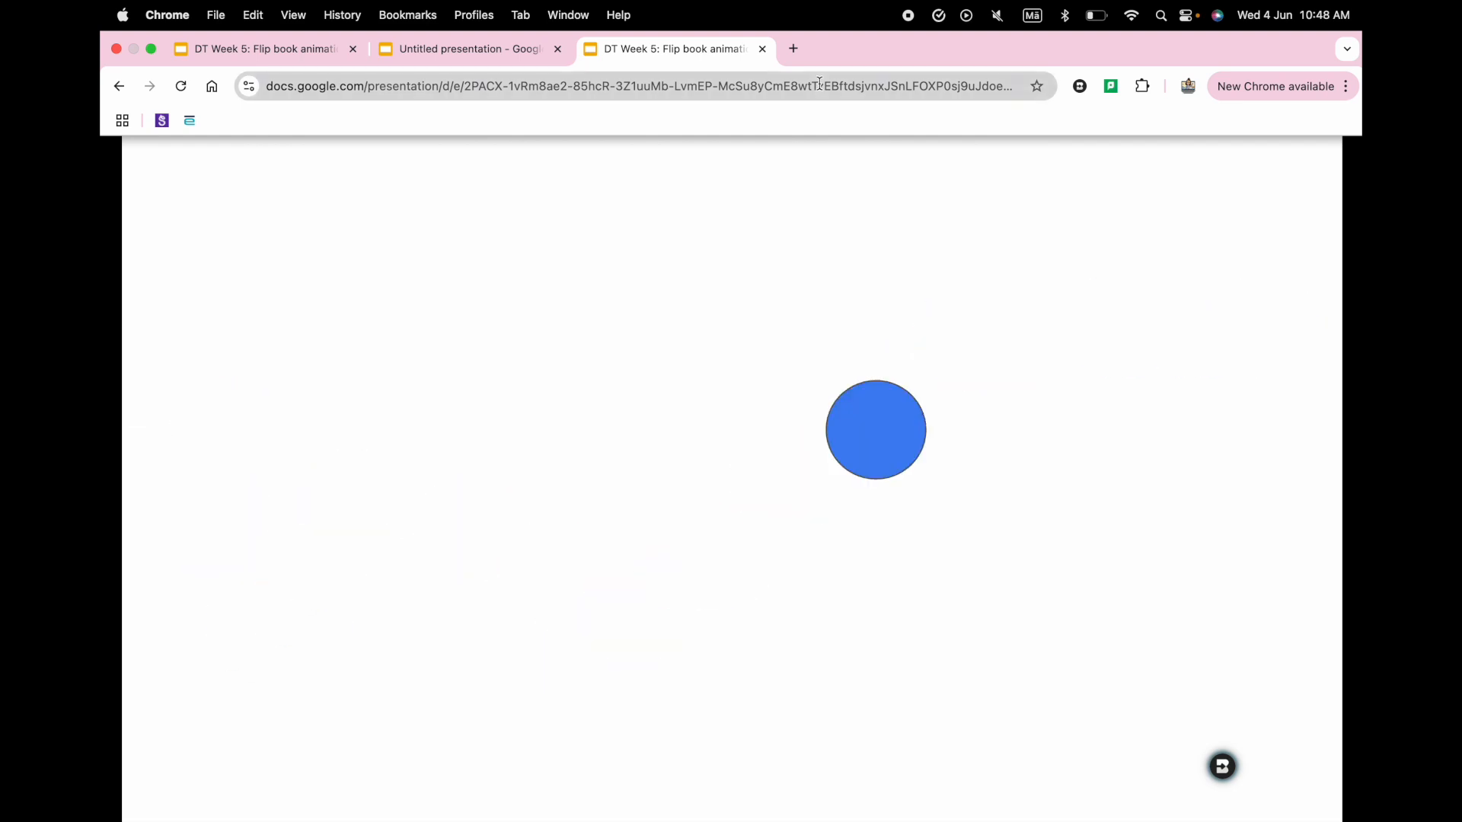
# - Try to shorten the slide delay at the end of the published slideshow's address and reload it to watch the animation
pyautogui.click(819, 82)
pyautogui.press('Right')
pyautogui.press('BackSpace')
pyautogui.press('BackSpace')
pyautogui.press('Return')
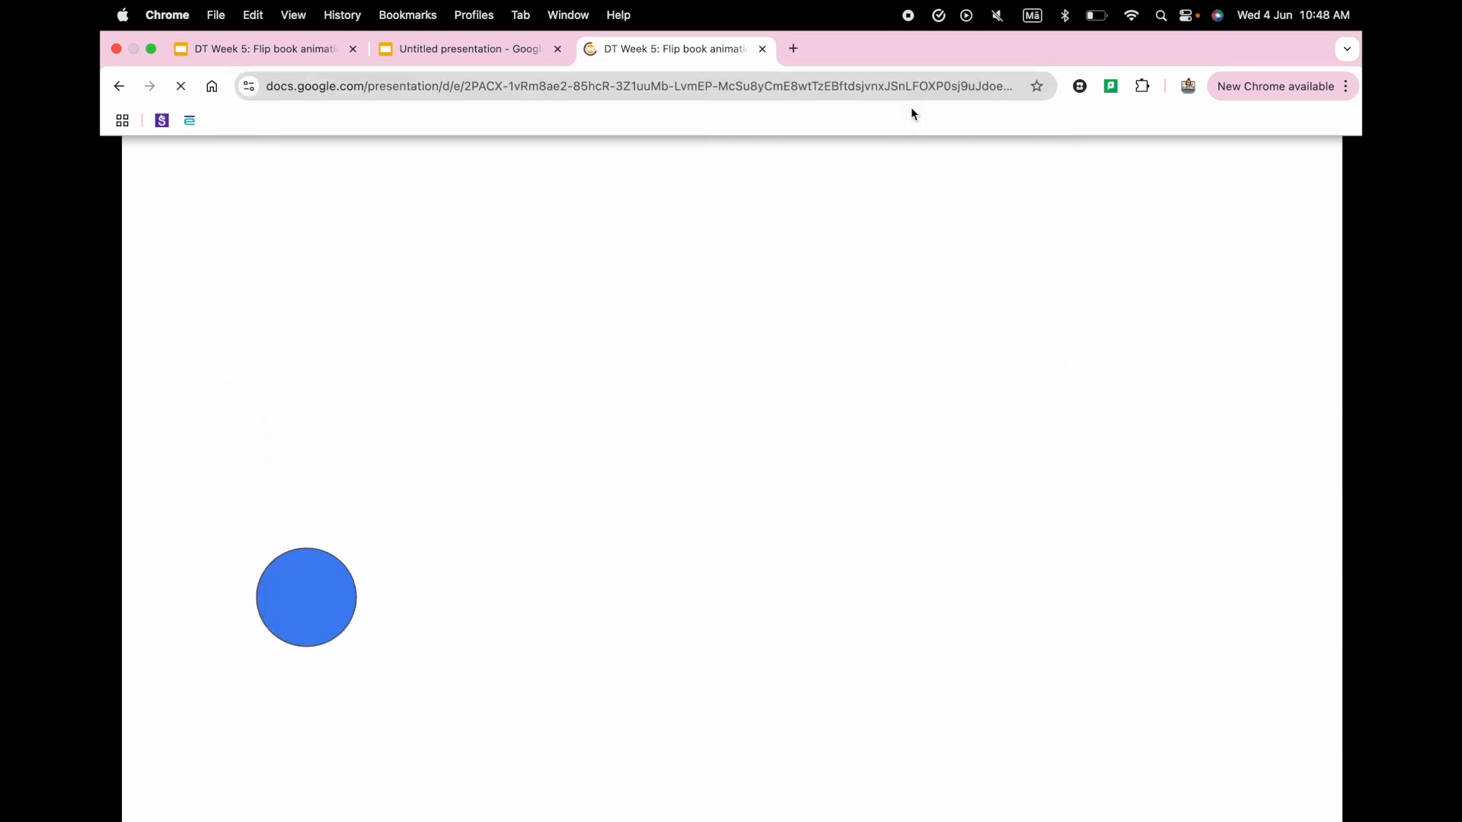
pyautogui.click(904, 94)
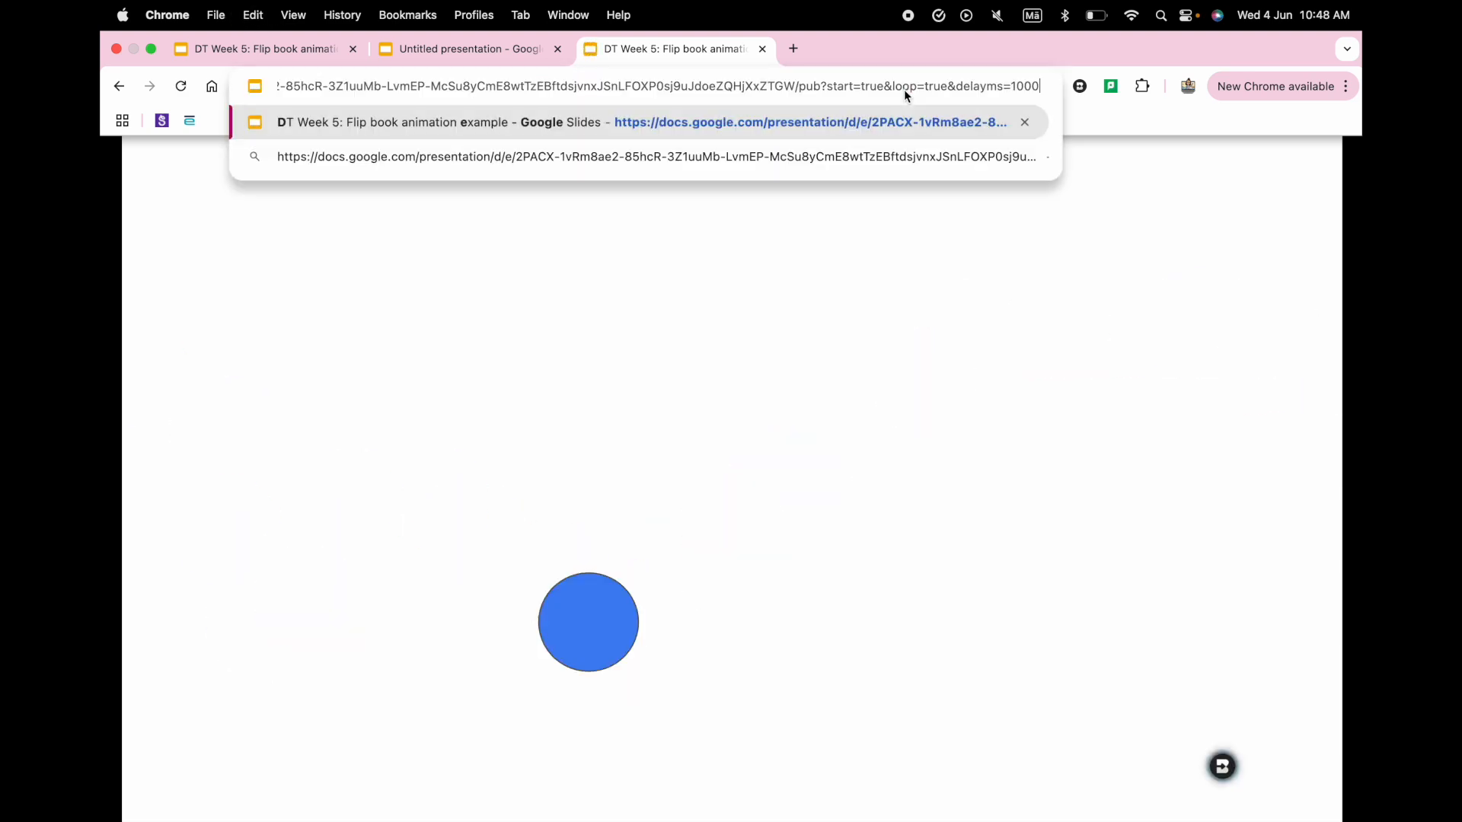
pyautogui.press('Return')
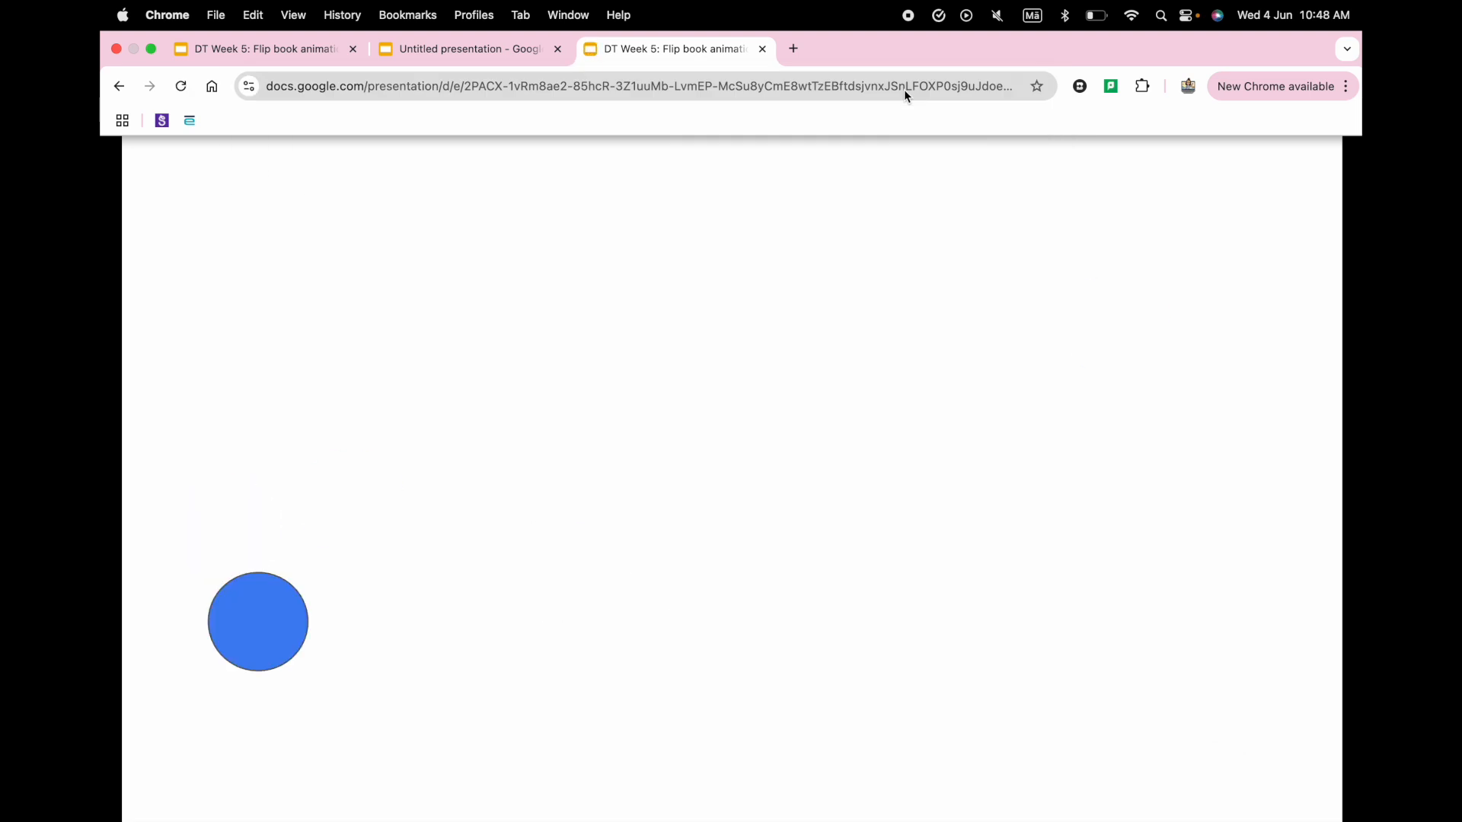
pyautogui.click(903, 89)
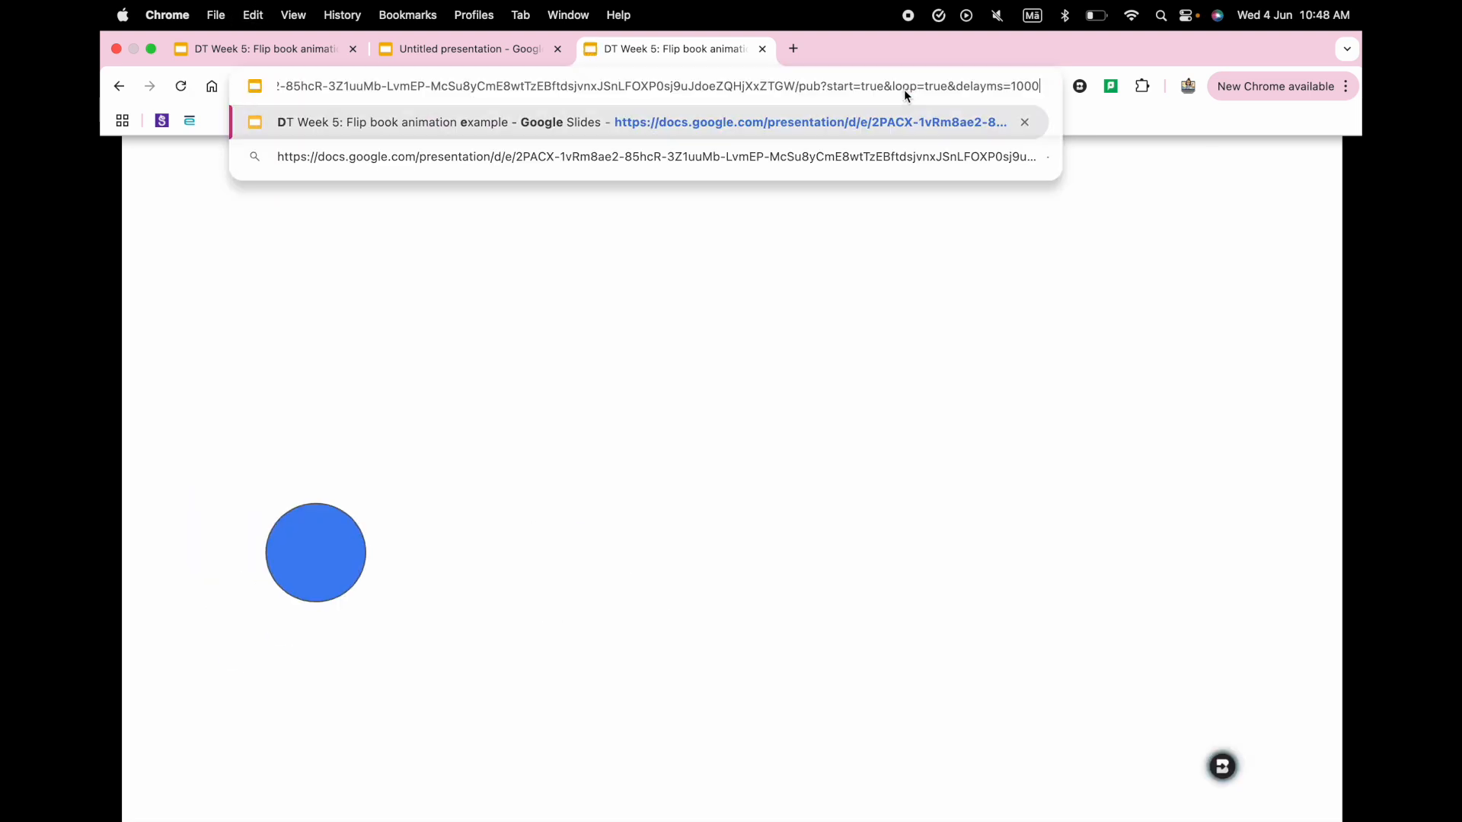
pyautogui.press('Return')
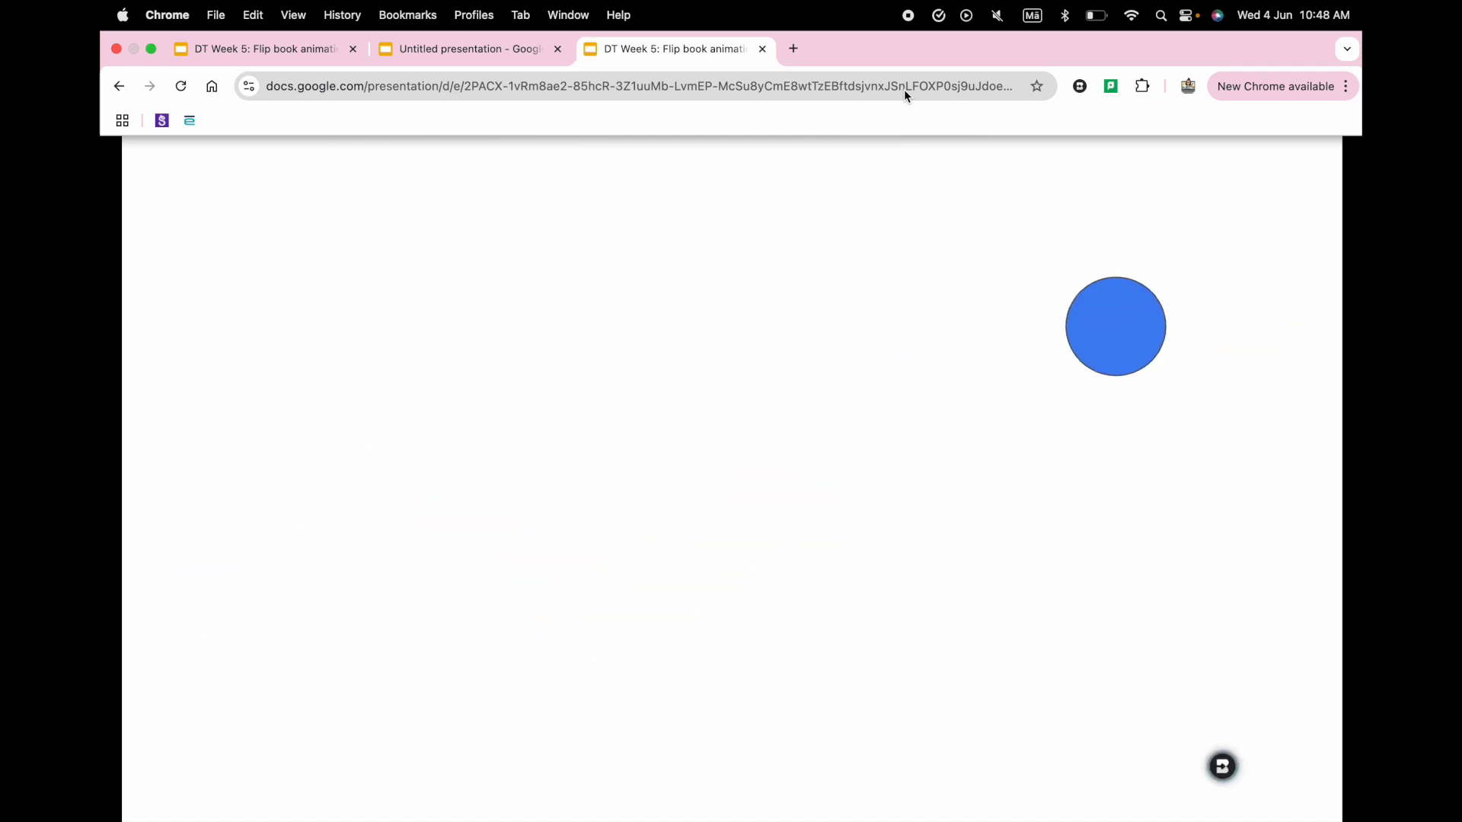
# - Close the published slideshow and the example deck's Publish to the web dialog, and look through the example's slides
pyautogui.click(762, 49)
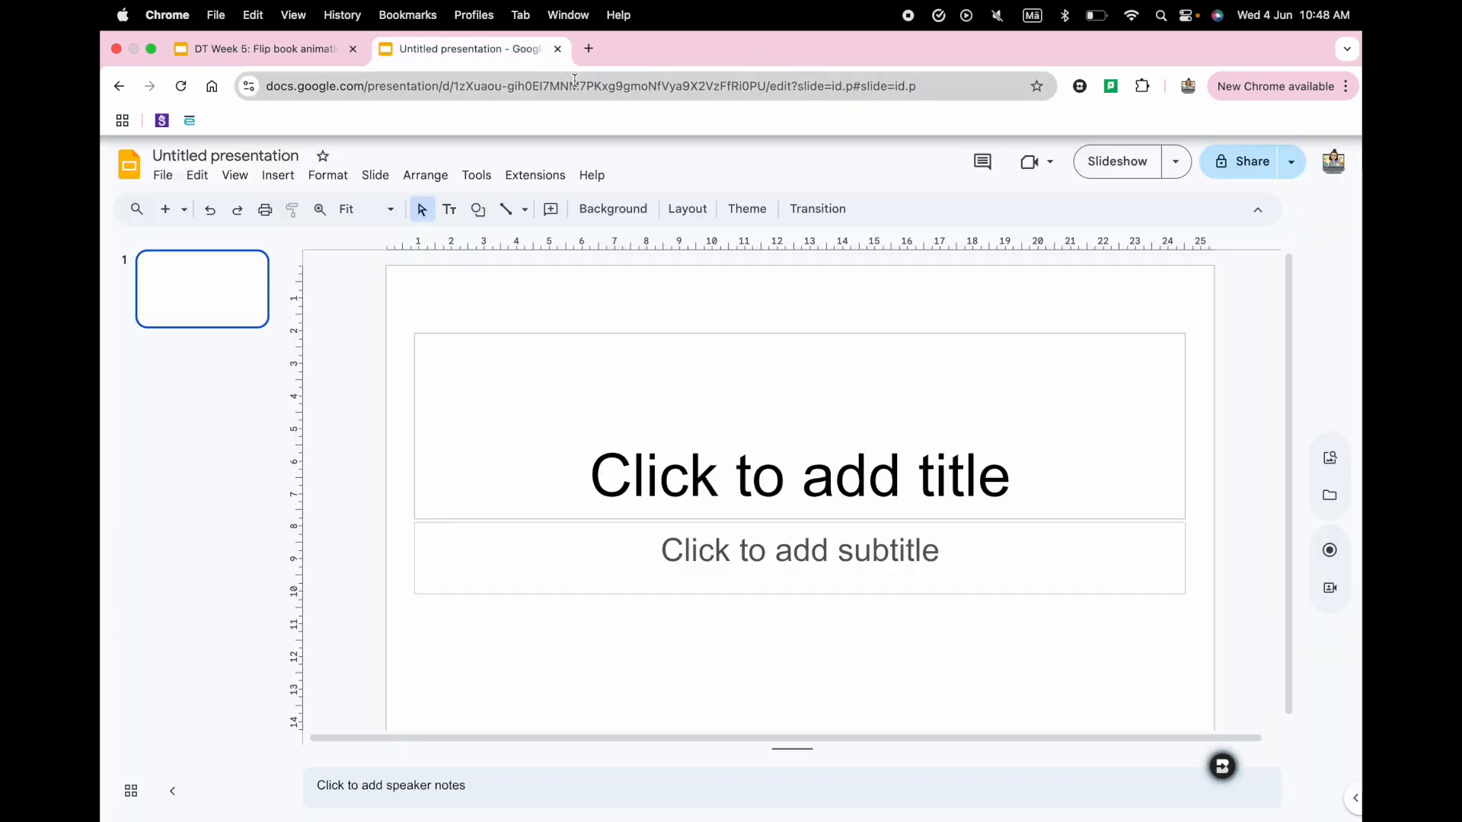
pyautogui.click(309, 55)
pyautogui.click(348, 592)
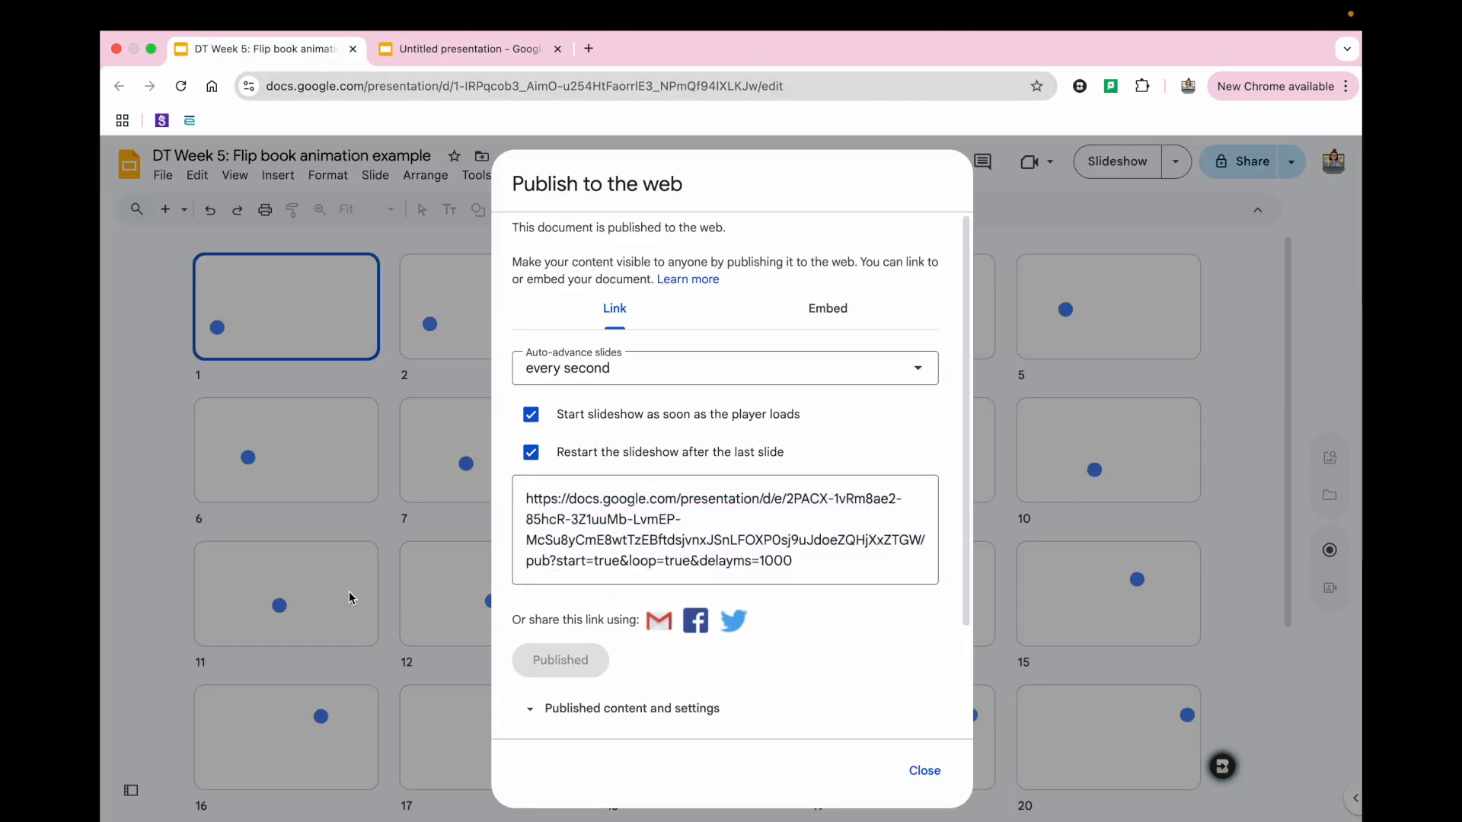
pyautogui.click(923, 770)
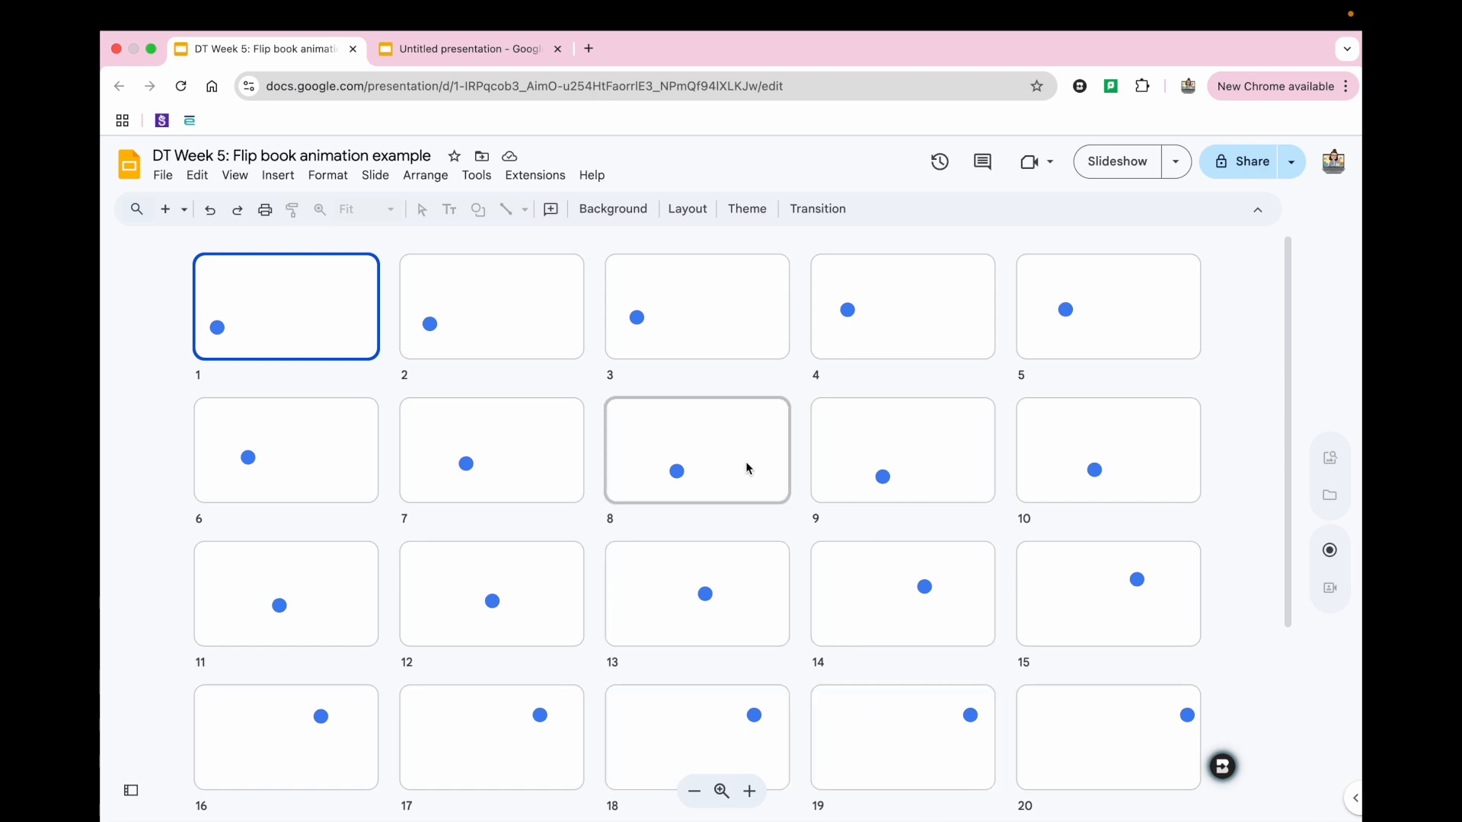
pyautogui.scroll(-4, 853, 473)
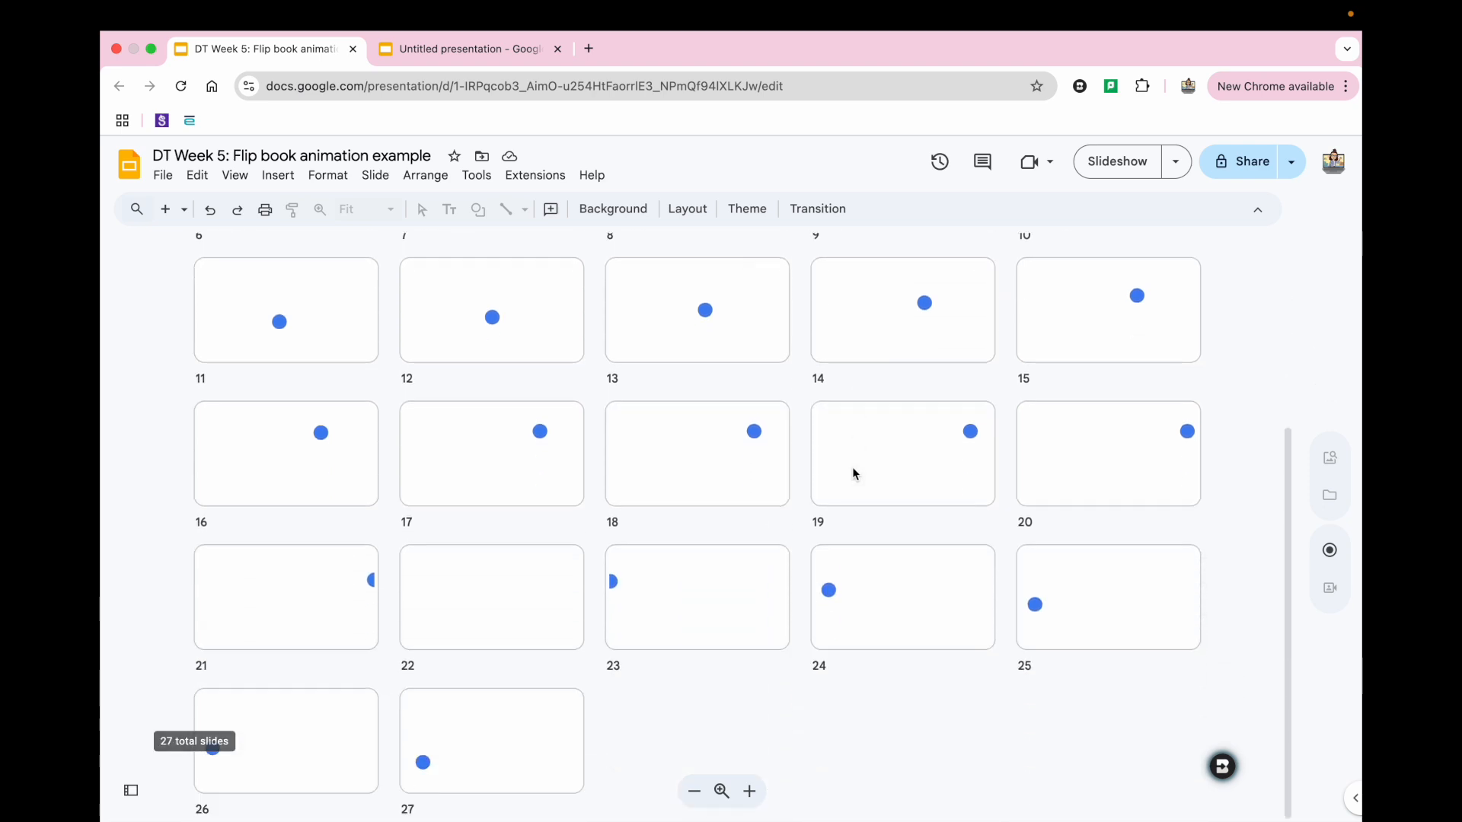
pyautogui.scroll(4, 852, 472)
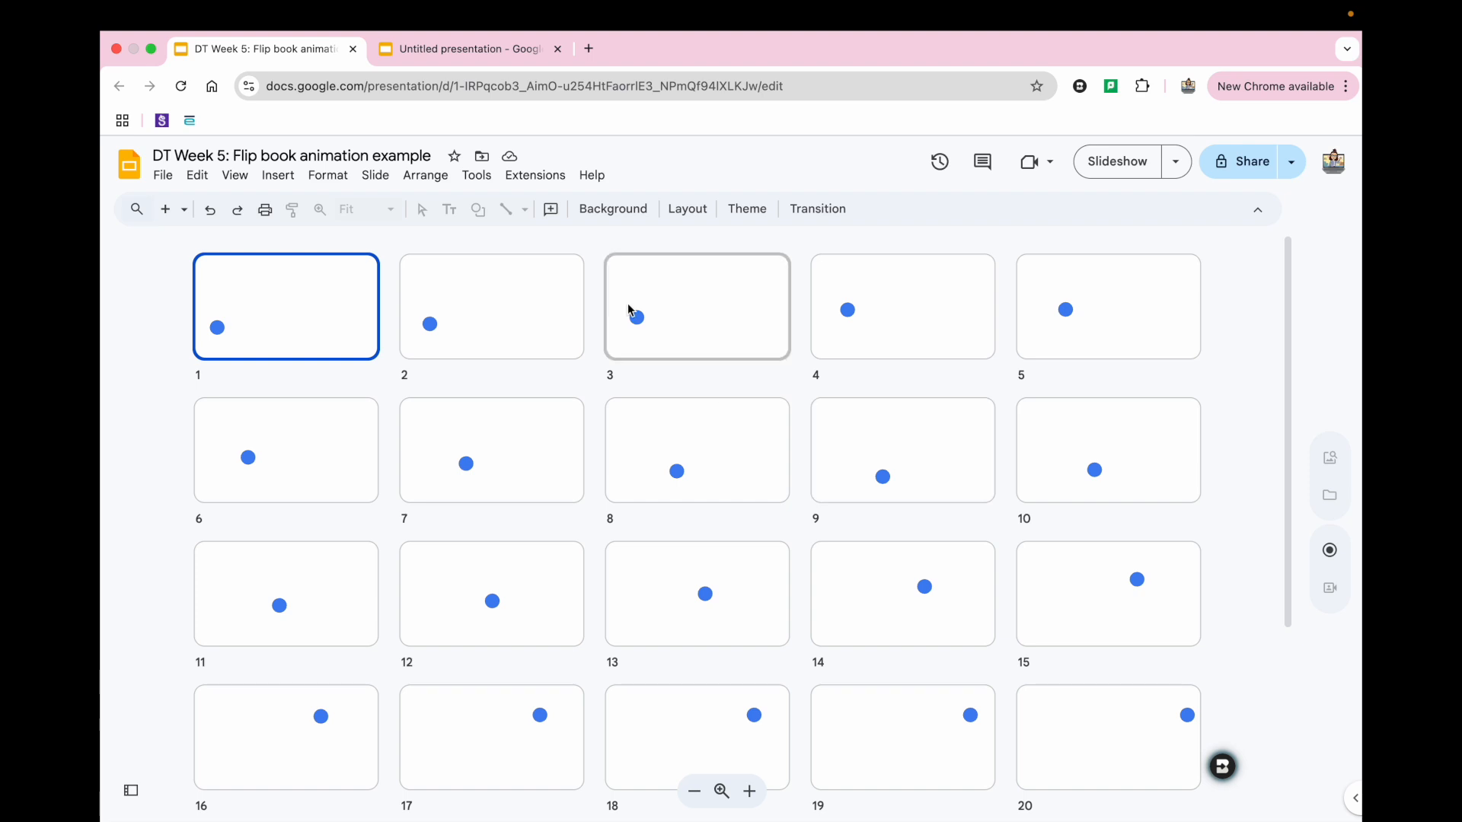
# - Switch to the untitled presentation and delete the title and subtitle placeholders from its first slide
pyautogui.click(503, 59)
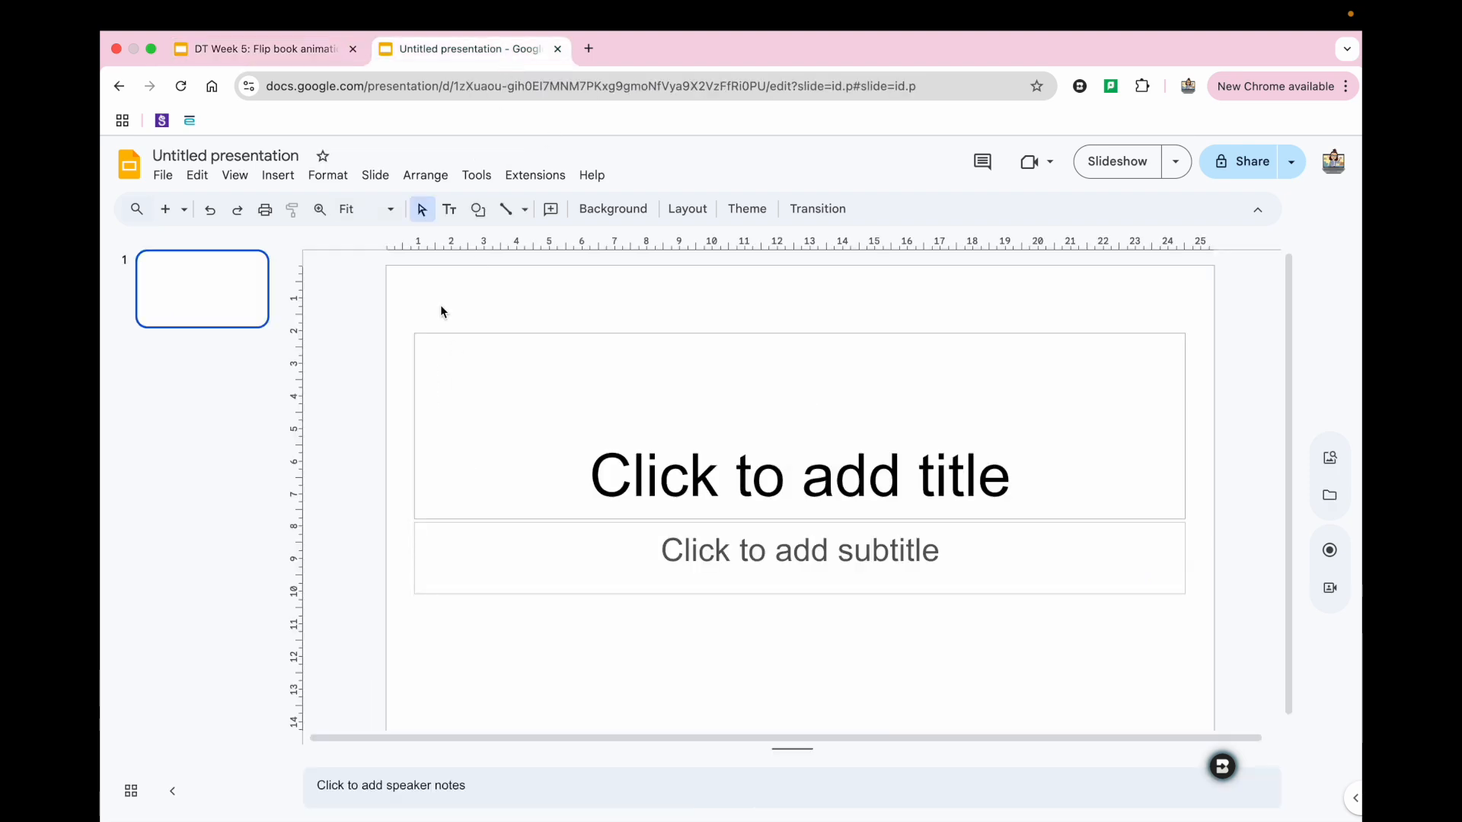
pyautogui.press('super+a')
pyautogui.press('BackSpace')
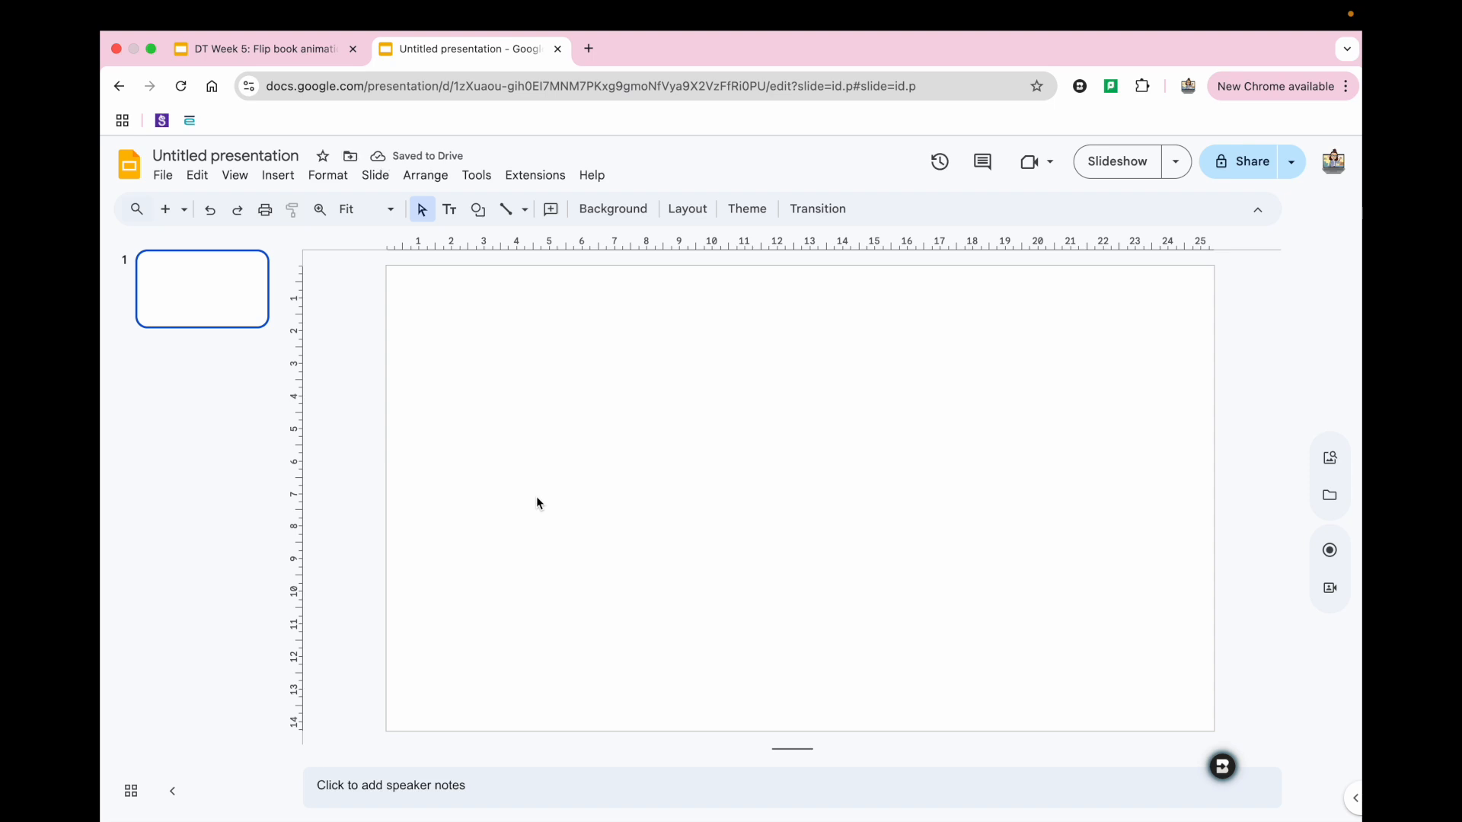
# - Draw an oval about 2.5 cm wide and 2.8 cm high in the left half of the blank slide
pyautogui.click(279, 175)
pyautogui.moveTo(306, 267)
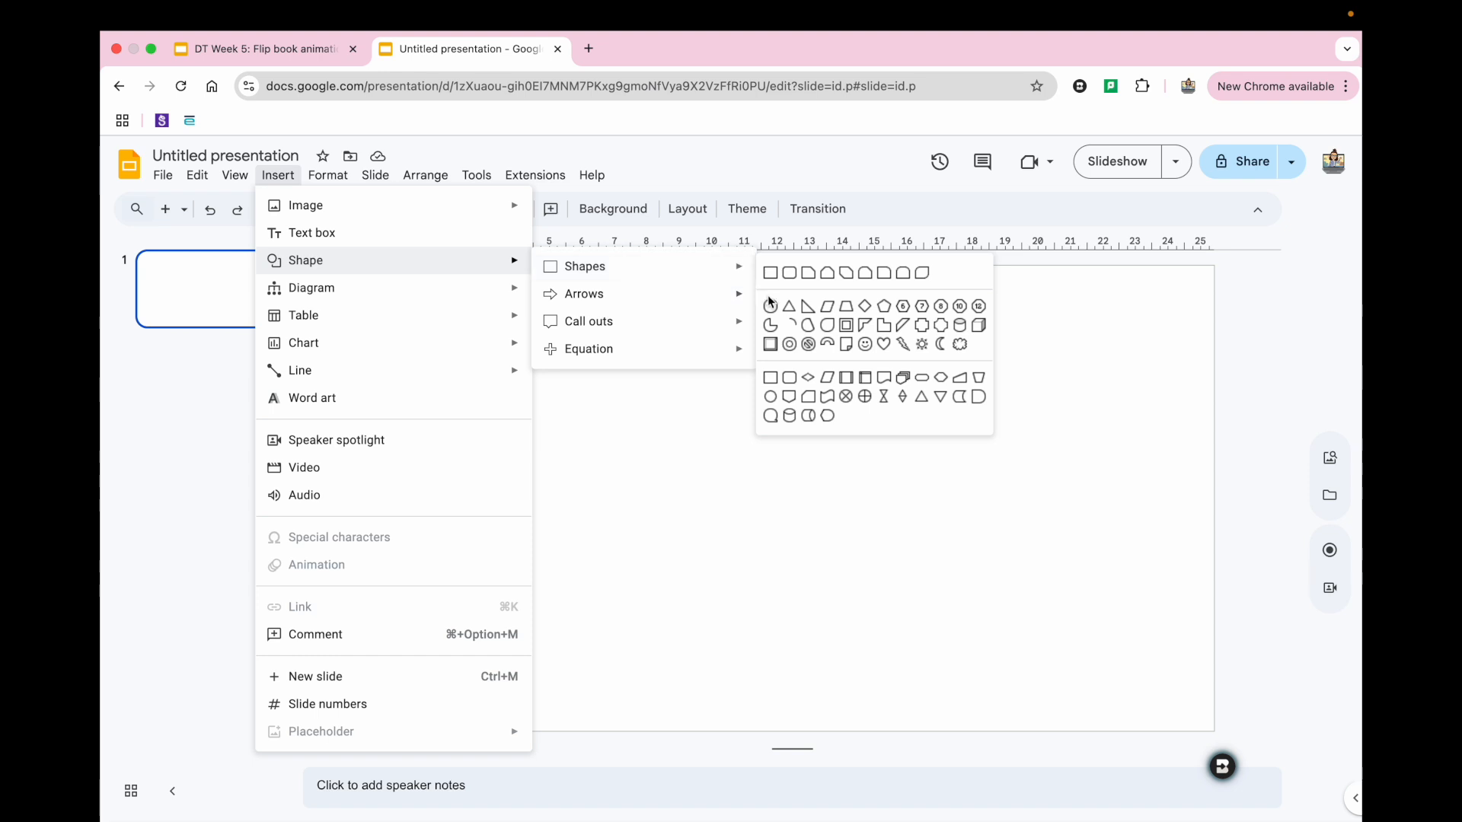
pyautogui.moveTo(754, 275)
pyautogui.click(772, 305)
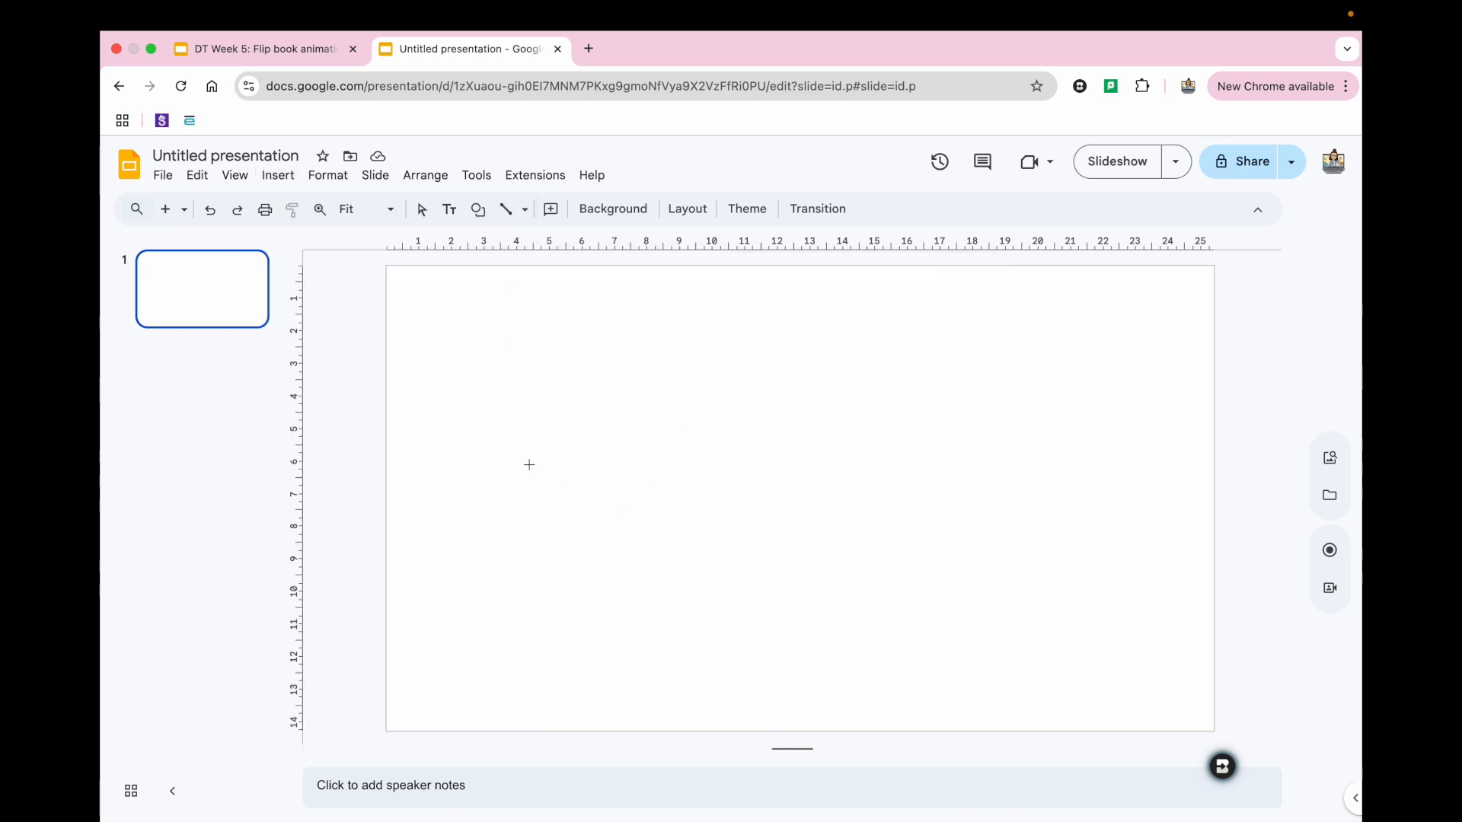
pyautogui.moveTo(607, 553); pyautogui.dragTo(610, 553)
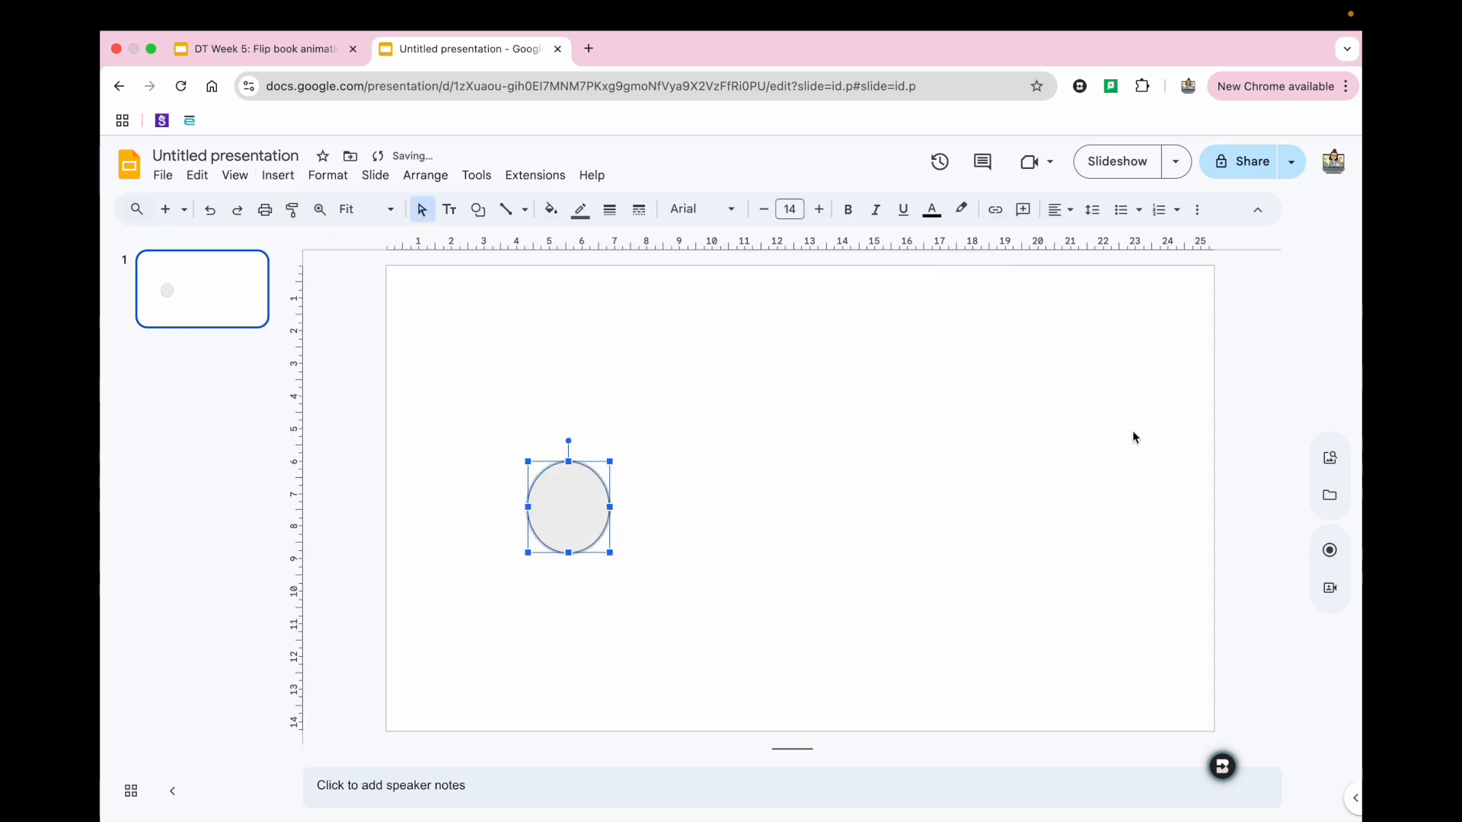
# - Try out a tennis ball sticker from a stock and web search for "ball" and delete it from the slide
pyautogui.click(1340, 462)
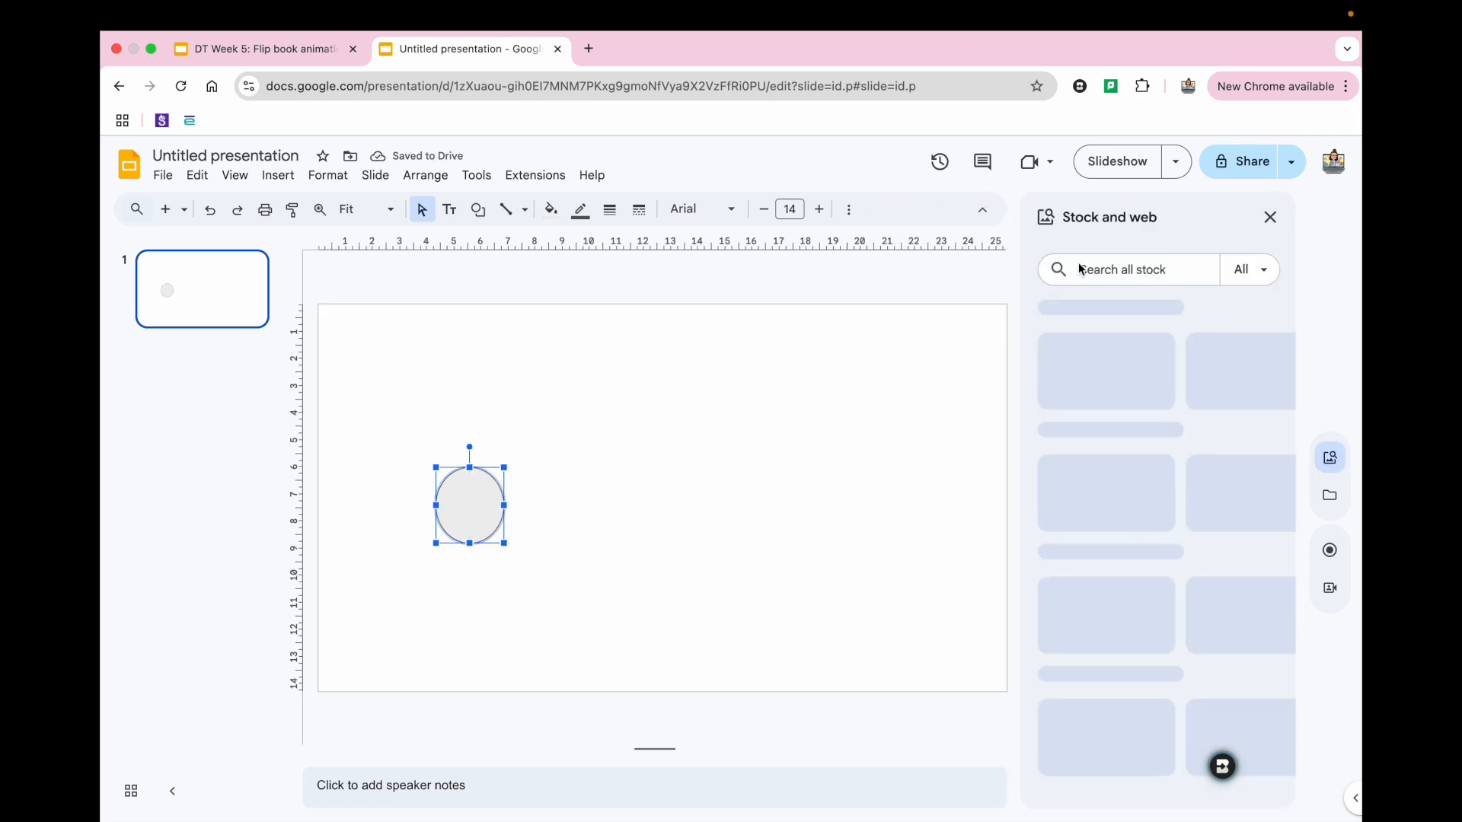
pyautogui.write('ball')
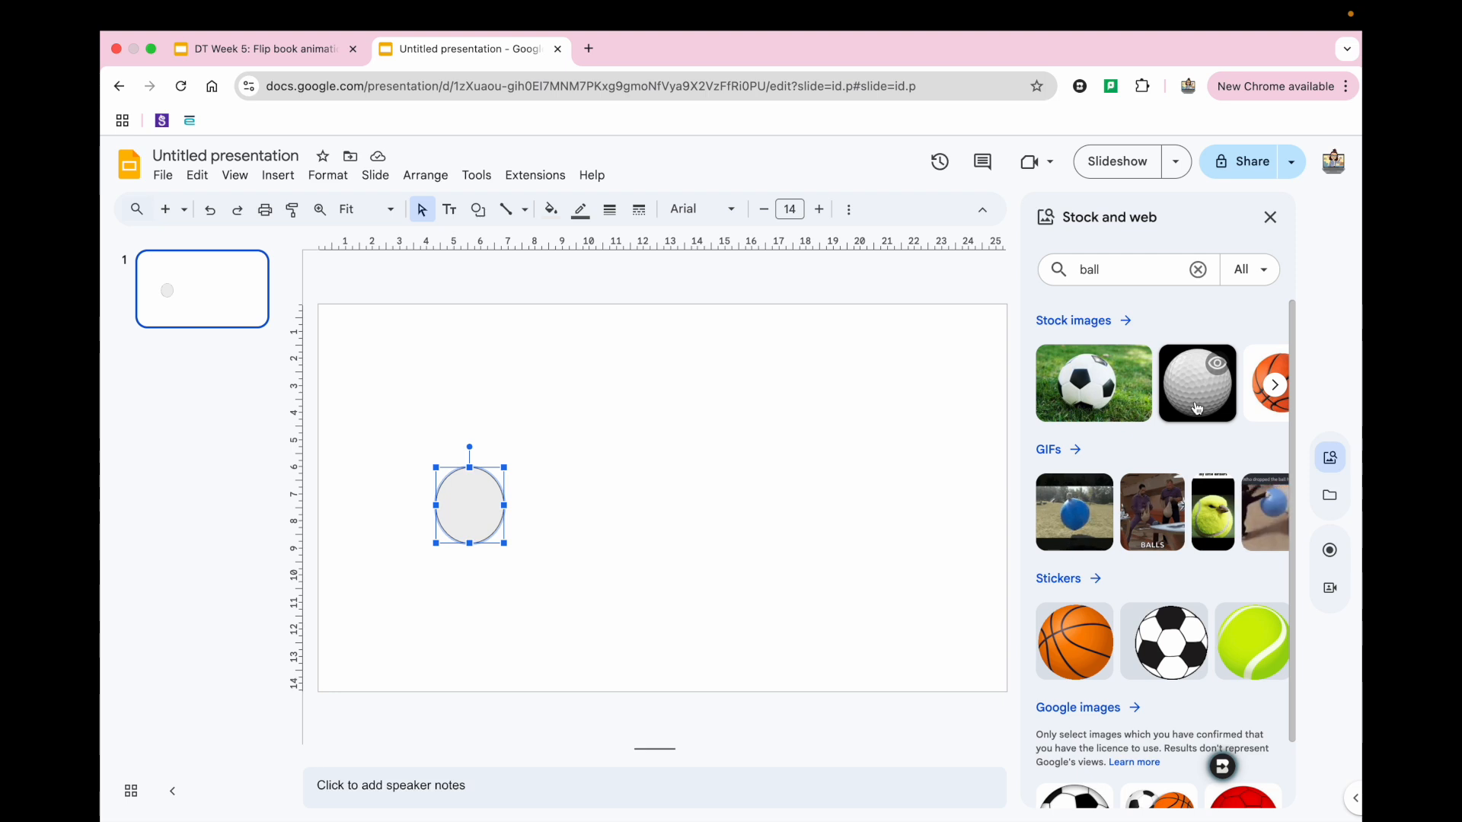
pyautogui.click(1273, 384)
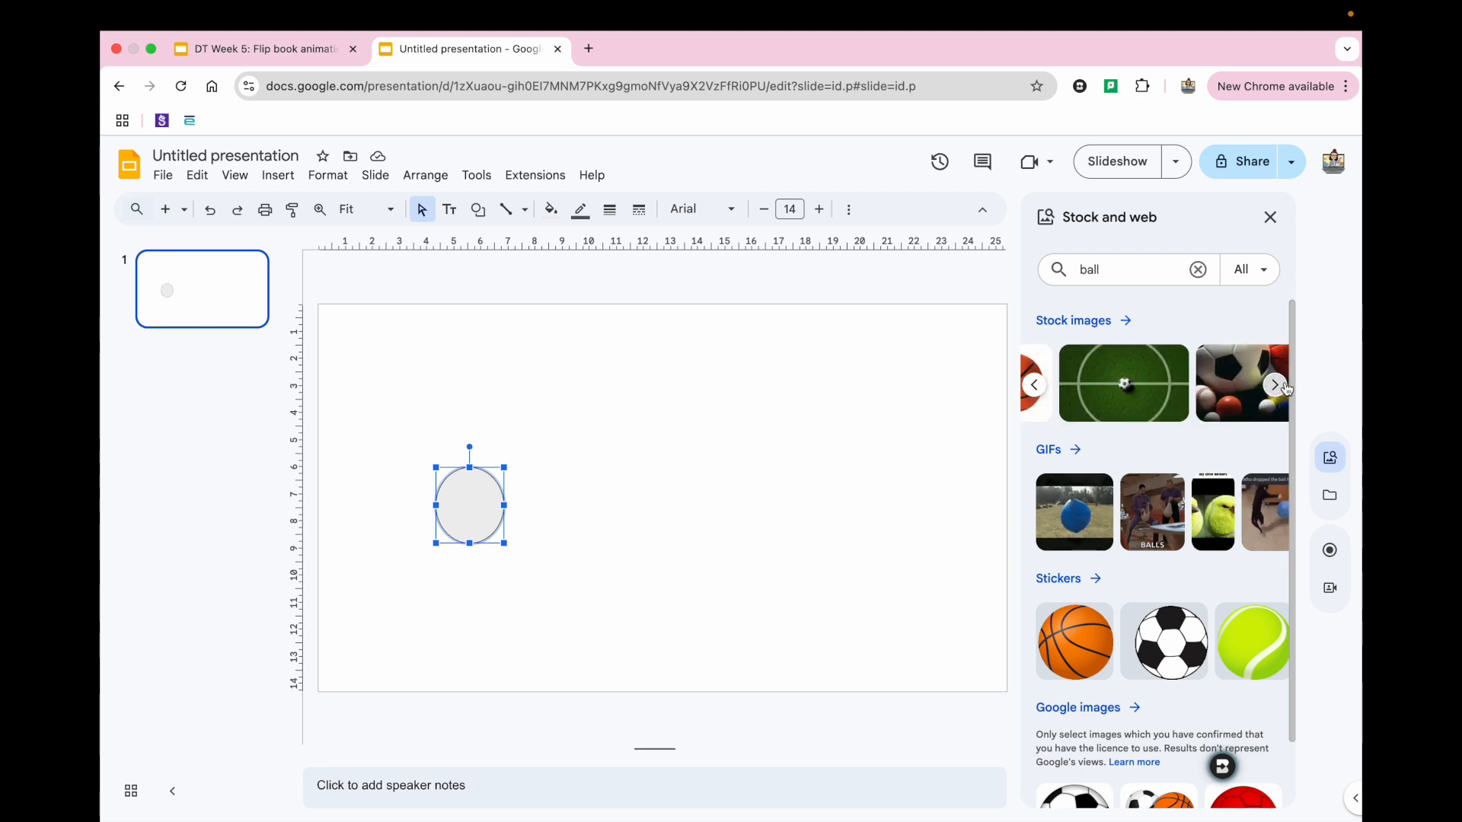
pyautogui.click(1252, 660)
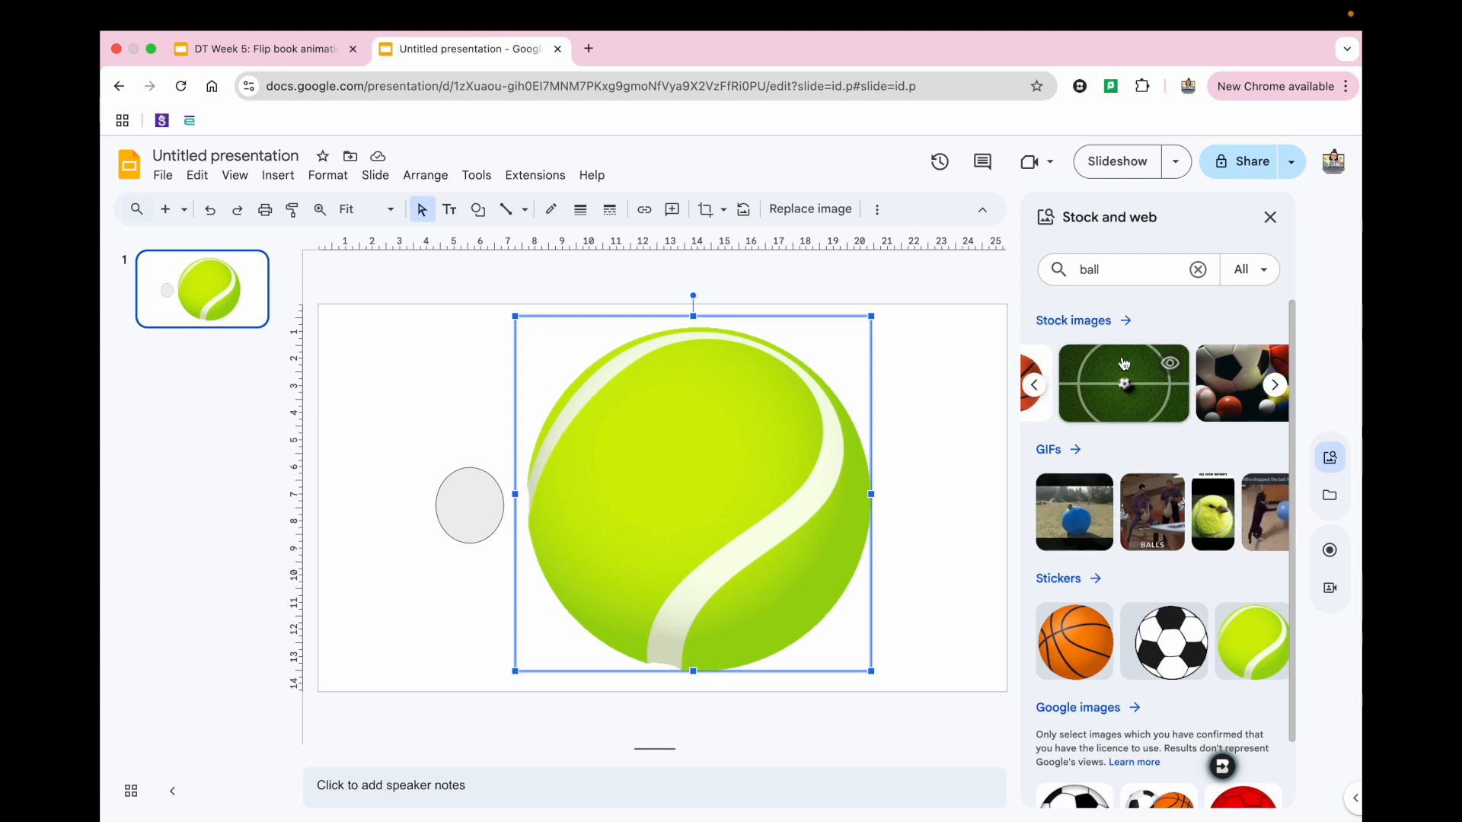
pyautogui.click(1270, 217)
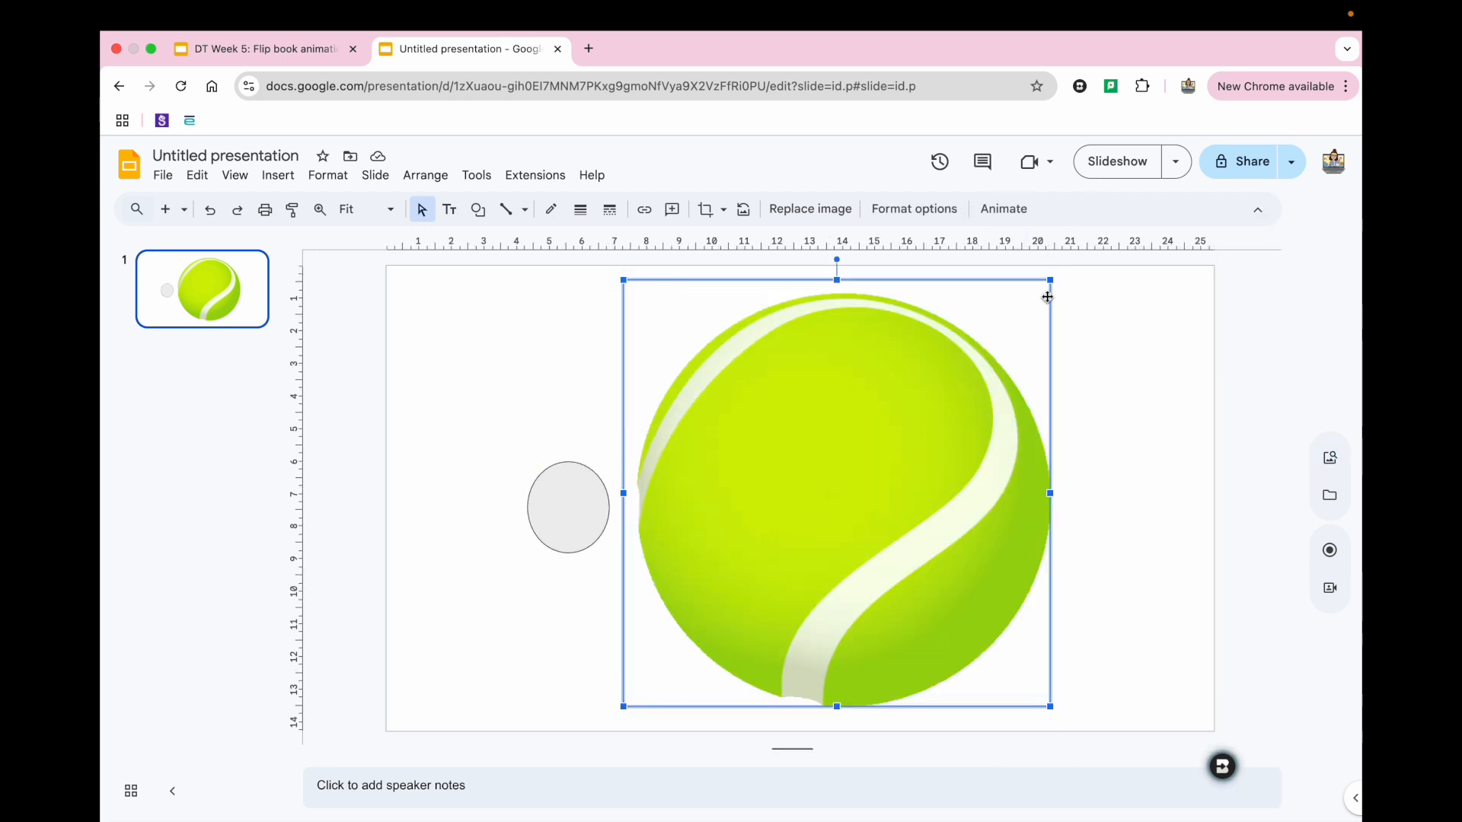
pyautogui.press('Delete')
# - Reshape the oval into a circle about 2.5 cm across and shift it slightly up and to the left
pyautogui.click(579, 519)
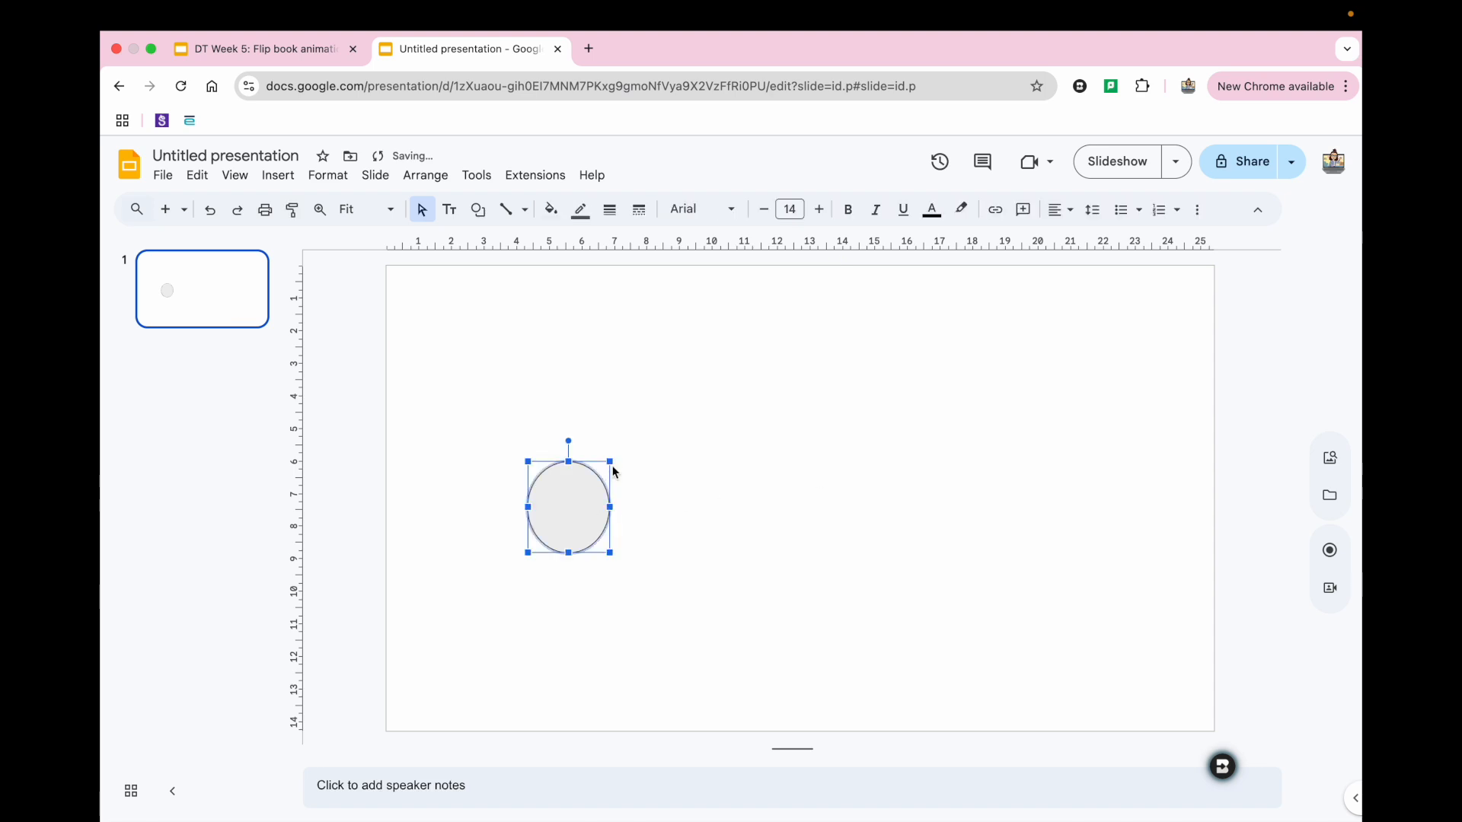
pyautogui.moveTo(613, 482); pyautogui.dragTo(546, 507)
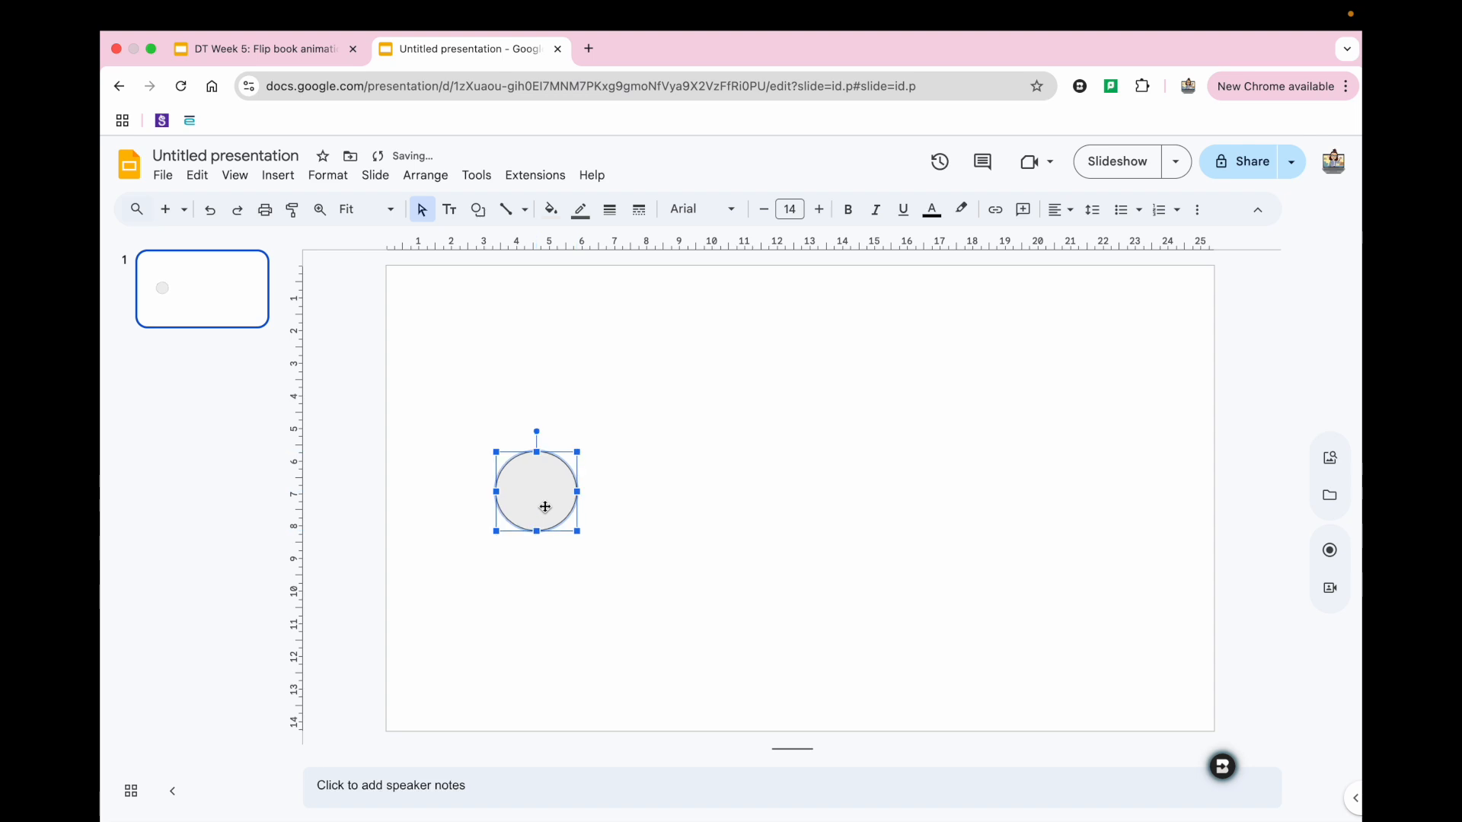
# - Duplicate the slide one frame at a time up to slide 6, moving the circle in a rising arc to the right
pyautogui.click(231, 293)
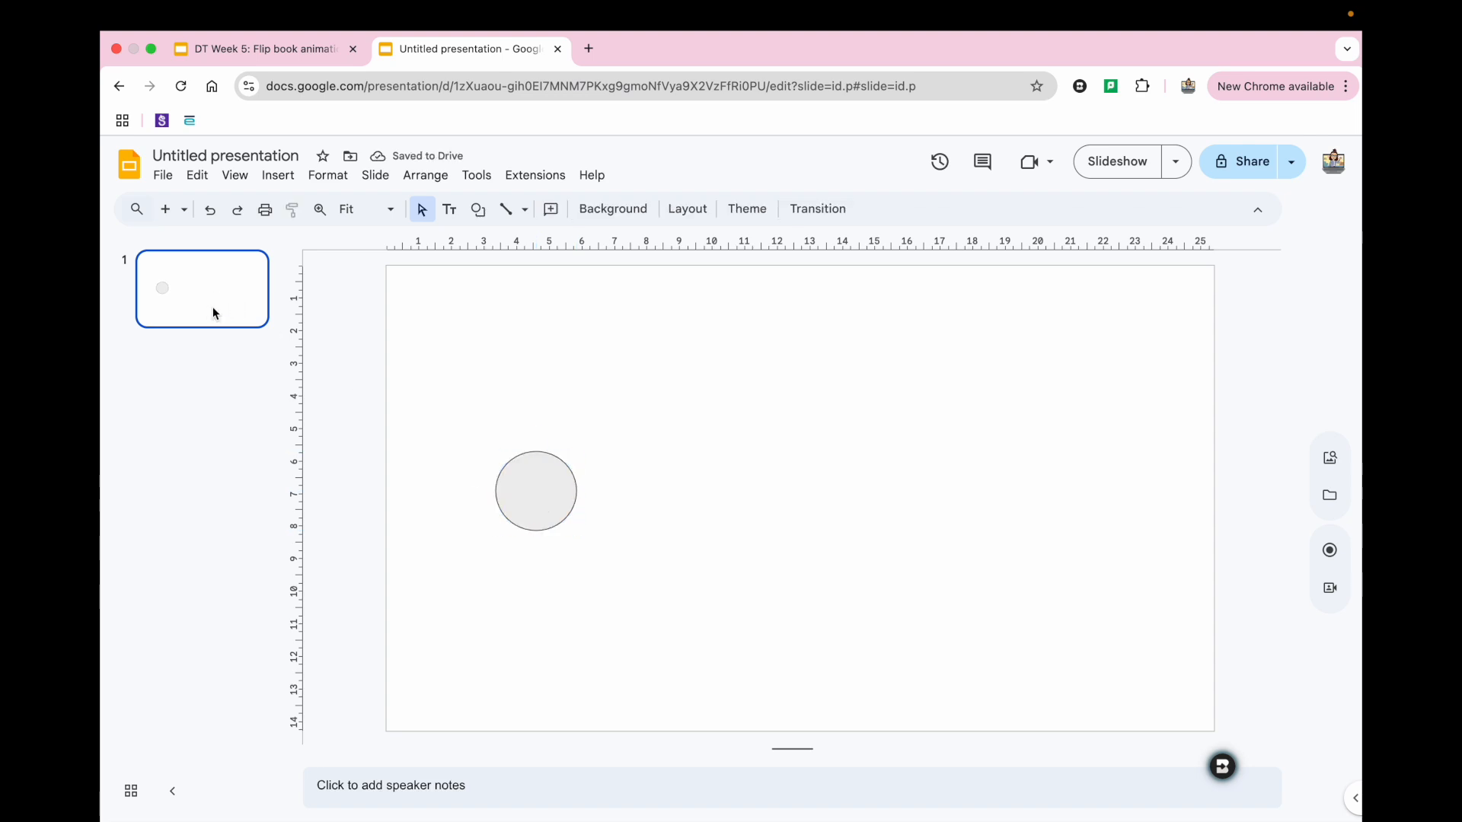
pyautogui.hotkey('ctrl', 'd')
pyautogui.moveTo(565, 470); pyautogui.dragTo(1178, 729)
pyautogui.click(250, 404)
pyautogui.hotkey('ctrl', 'd')
pyautogui.click(214, 478)
pyautogui.hotkey('ctrl', 'd')
pyautogui.click(242, 546)
pyautogui.hotkey('ctrl', 'd')
pyautogui.click(261, 624)
pyautogui.hotkey('ctrl', 'd')
# - Add slides 7 to 13 by duplicating each previous frame, moving the circle down and off the slide's lower-right corner
pyautogui.click(176, 733)
pyautogui.hotkey('ctrl', 'd')
pyautogui.click(173, 750)
pyautogui.hotkey('ctrl', 'd')
pyautogui.click(195, 718)
pyautogui.hotkey('ctrl', 'd')
pyautogui.click(239, 742)
pyautogui.hotkey('ctrl', 'd')
pyautogui.click(226, 730)
pyautogui.hotkey('ctrl', 'd')
pyautogui.click(202, 740)
pyautogui.hotkey('ctrl', 'd')
pyautogui.click(216, 721)
pyautogui.hotkey('ctrl', 'd')
# - Duplicate slide 13 as slide 14 and move its circle to overhang the slide's upper-left corner
pyautogui.click(235, 708)
pyautogui.hotkey('ctrl', 'd')
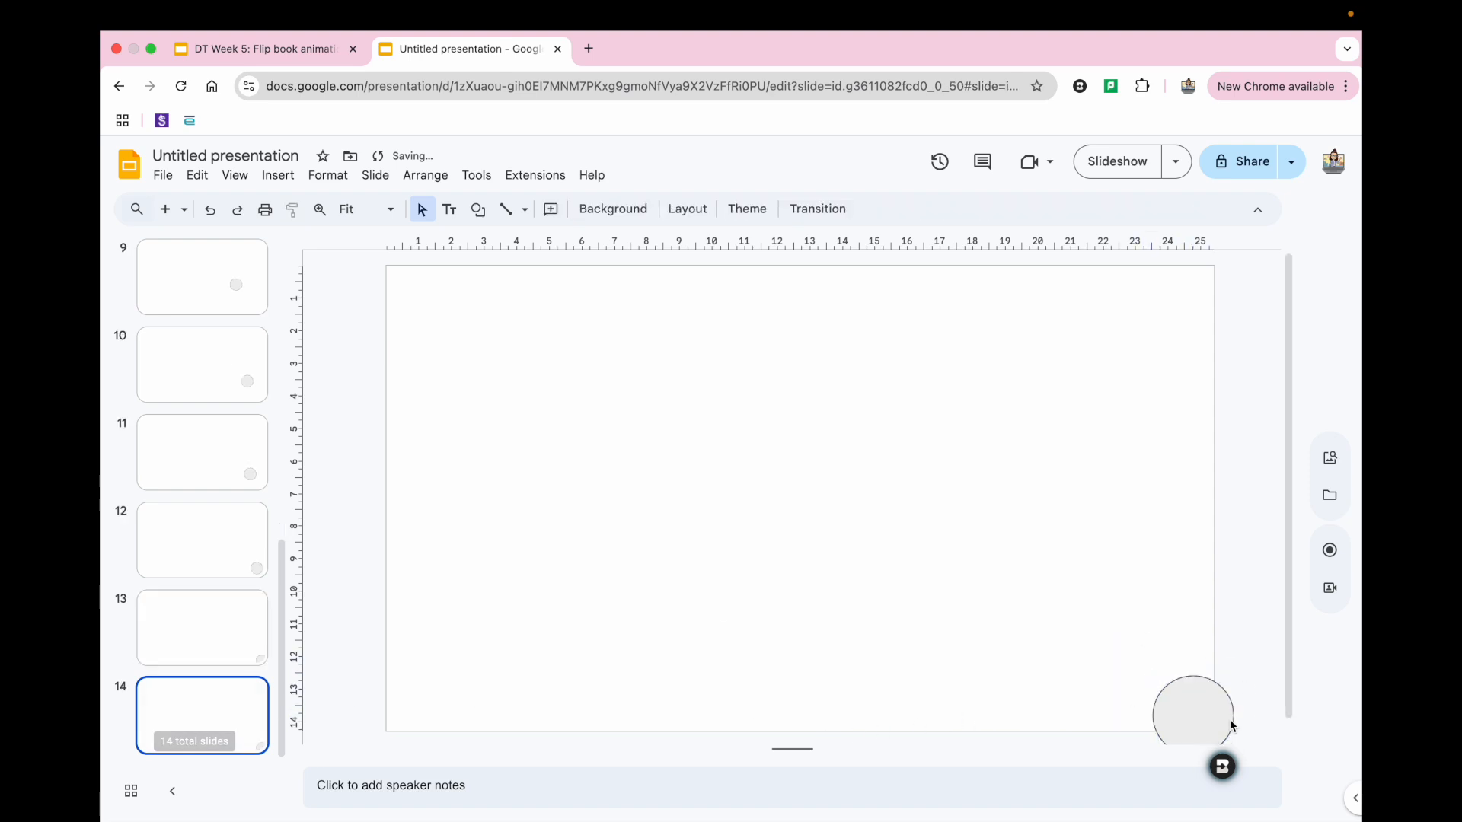
pyautogui.moveTo(1213, 721); pyautogui.dragTo(417, 288)
# - Add slides 15 and 16 by duplicating each previous frame, moving the circle gradually inward from the upper-left corner
pyautogui.click(244, 700)
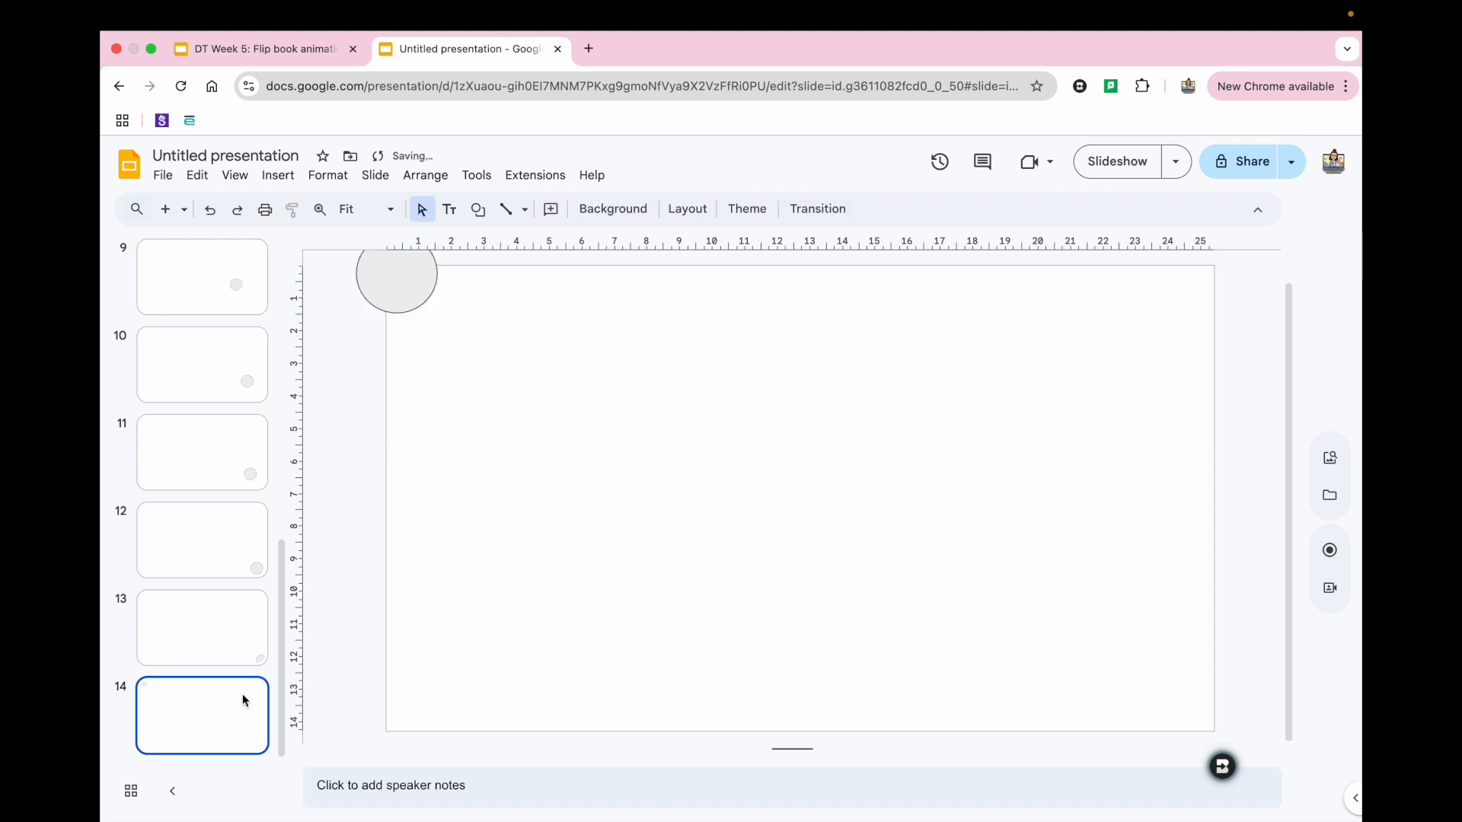
pyautogui.hotkey('ctrl', 'd')
pyautogui.moveTo(422, 301); pyautogui.dragTo(865, 363)
pyautogui.click(212, 688)
pyautogui.hotkey('ctrl', 'd')
# - Duplicate slide 16 as slide 17, undo the oversized move of its circle, and shift the circle slightly down and right
pyautogui.click(208, 688)
pyautogui.hotkey('ctrl', 'd')
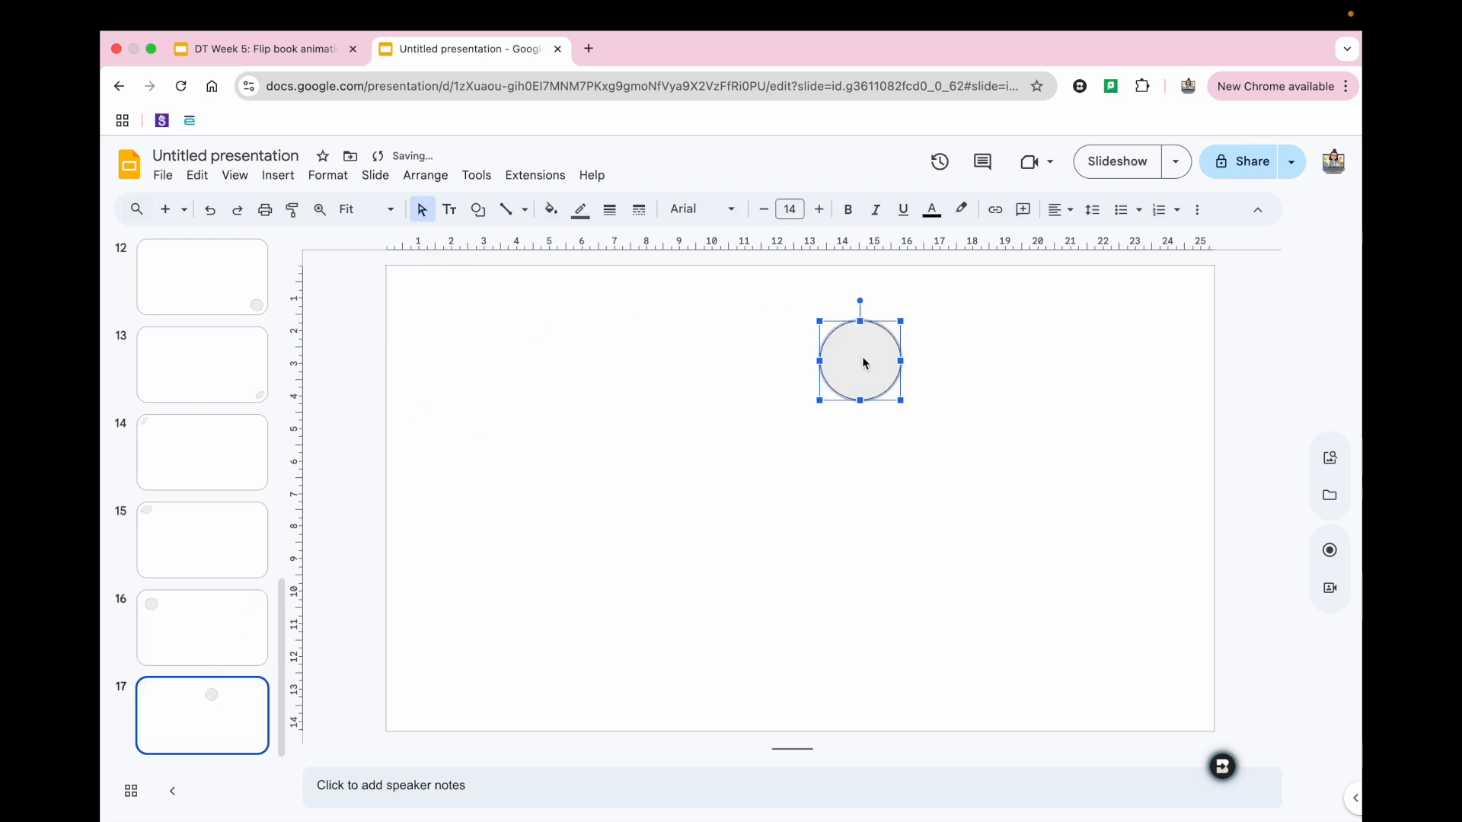
pyautogui.hotkey('ctrl', 'z')
pyautogui.moveTo(500, 357); pyautogui.dragTo(601, 417)
# - Add slides 18 and 19 by duplicating each previous frame, moving the circle a little farther down and right each time
pyautogui.click(232, 732)
pyautogui.hotkey('ctrl', 'd')
pyautogui.click(215, 691)
pyautogui.hotkey('ctrl', 'd')
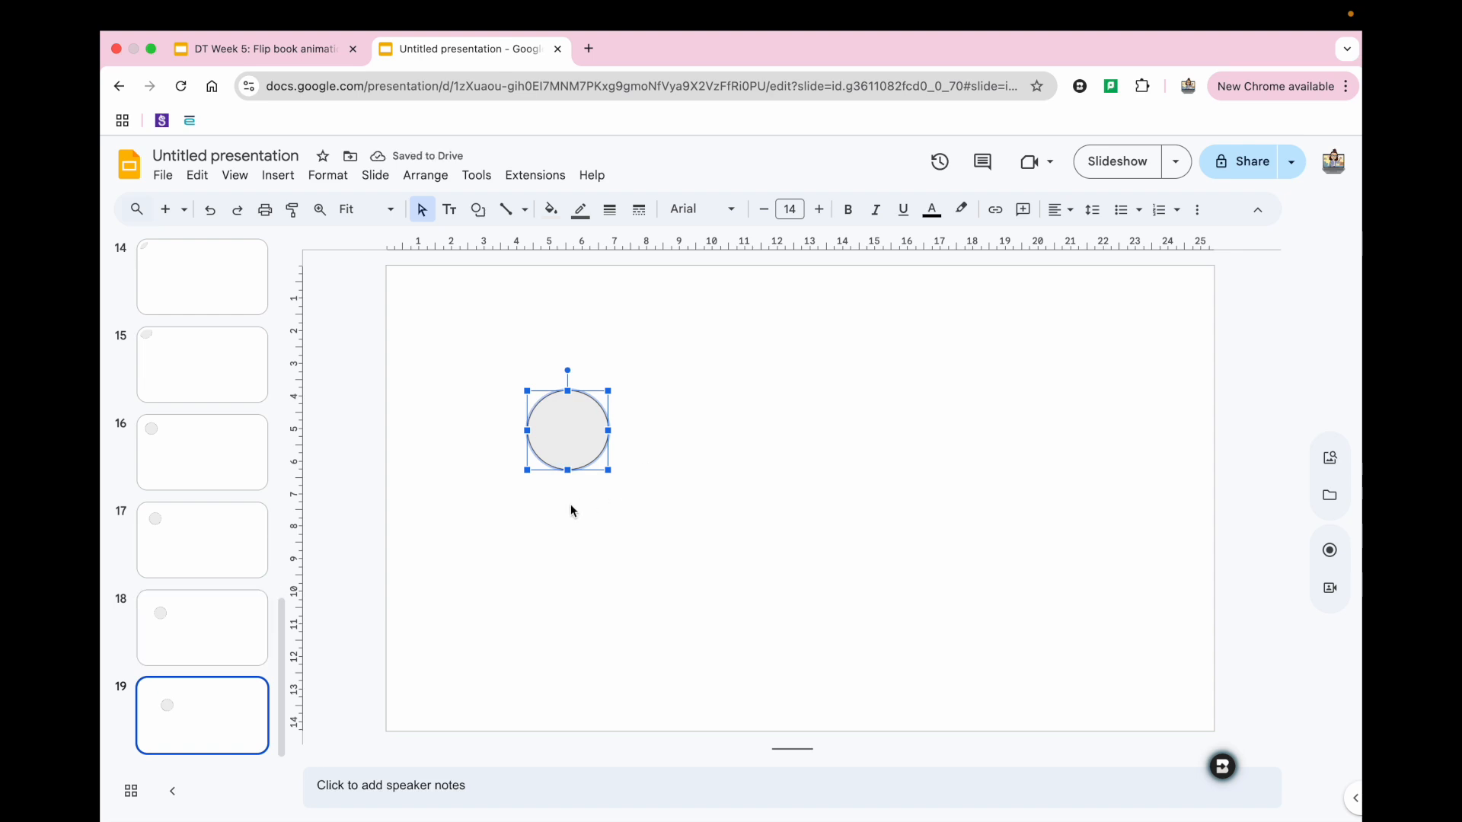
# - Copy the first slide and paste it after slide 19 as the closing frame of the loop
pyautogui.scroll(15, 234, 482)
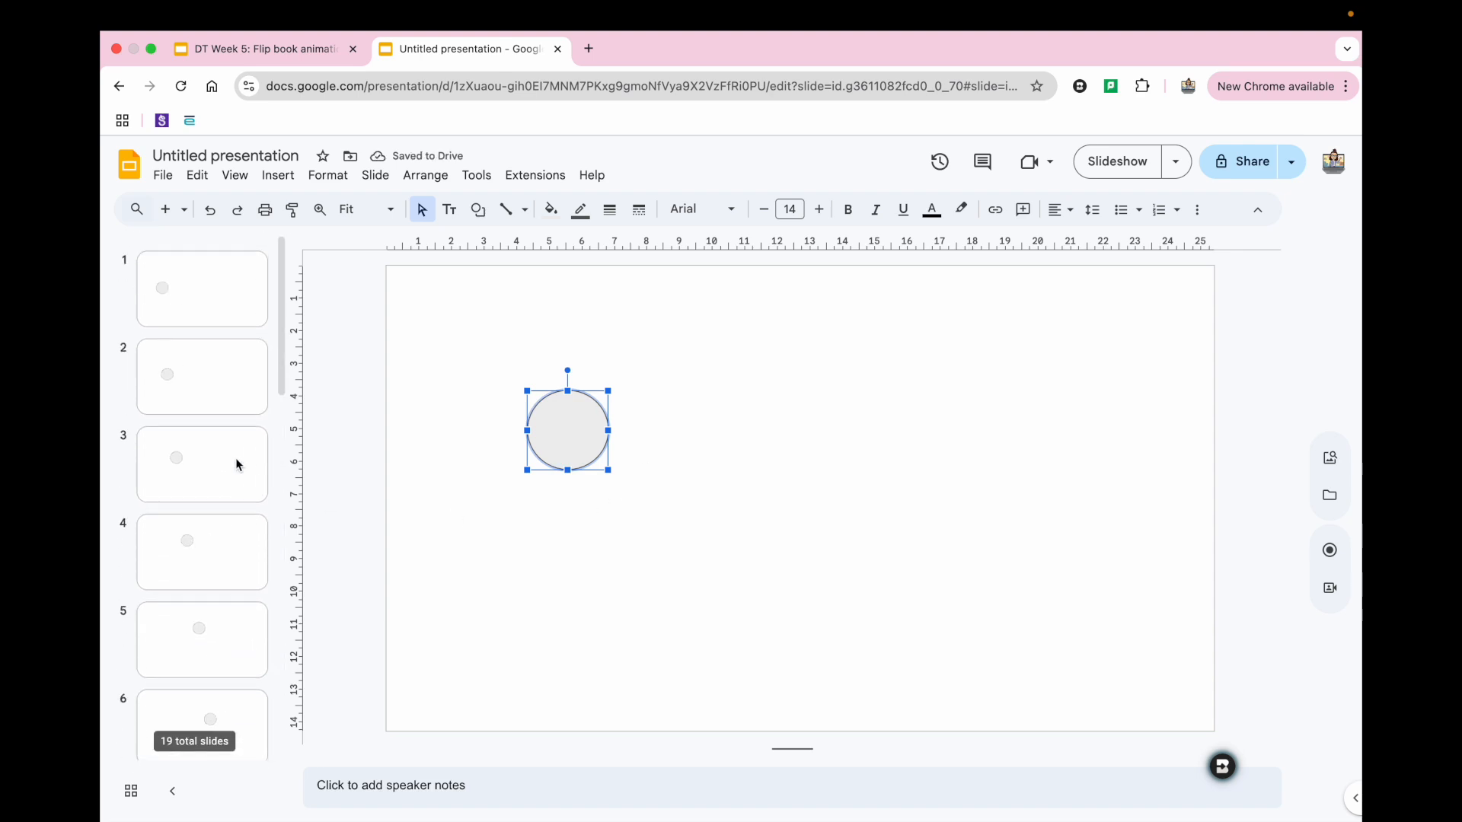
pyautogui.click(241, 291)
pyautogui.scroll(-15, 186, 533)
pyautogui.click(195, 690)
pyautogui.hotkey('ctrl', 'v')
# - Compare slides 19 and 20, and move slide 19's circle left so its centre sits at about 4.3 cm horizontally
pyautogui.click(208, 625)
pyautogui.click(206, 727)
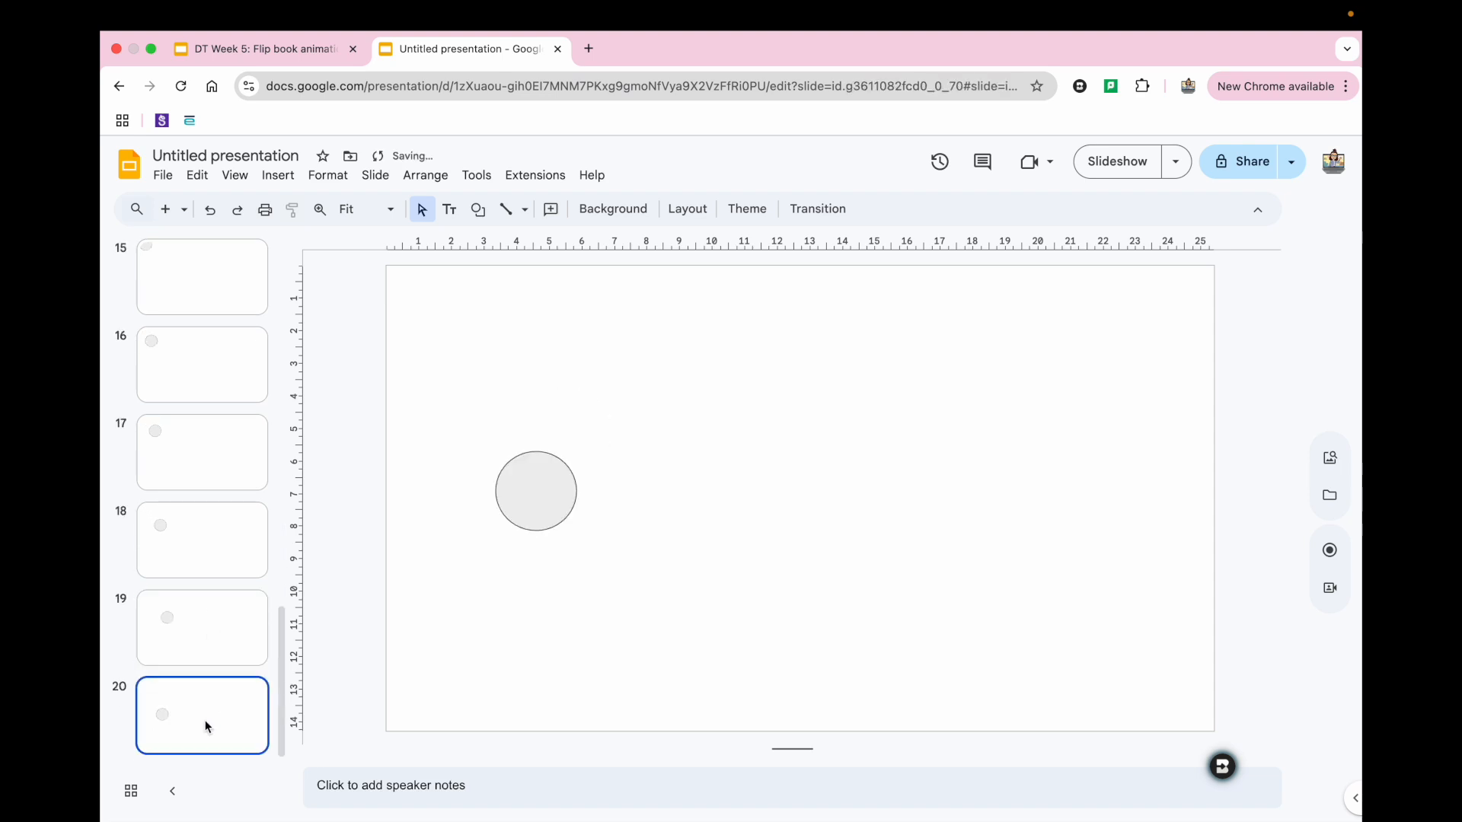
pyautogui.click(204, 652)
pyautogui.click(206, 699)
pyautogui.click(209, 633)
pyautogui.click(197, 749)
pyautogui.click(205, 645)
pyautogui.moveTo(558, 448); pyautogui.dragTo(520, 448)
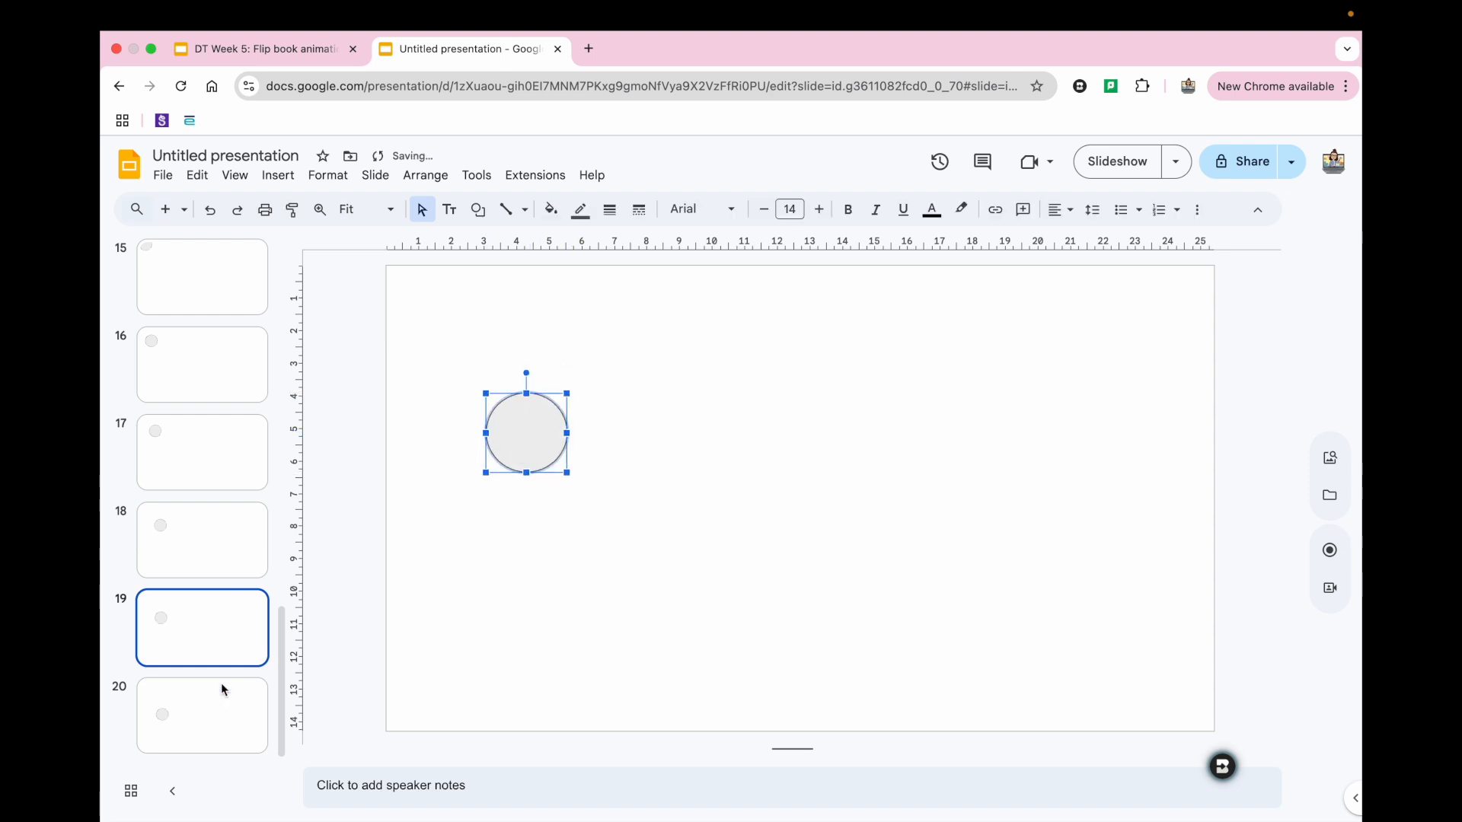
pyautogui.click(189, 715)
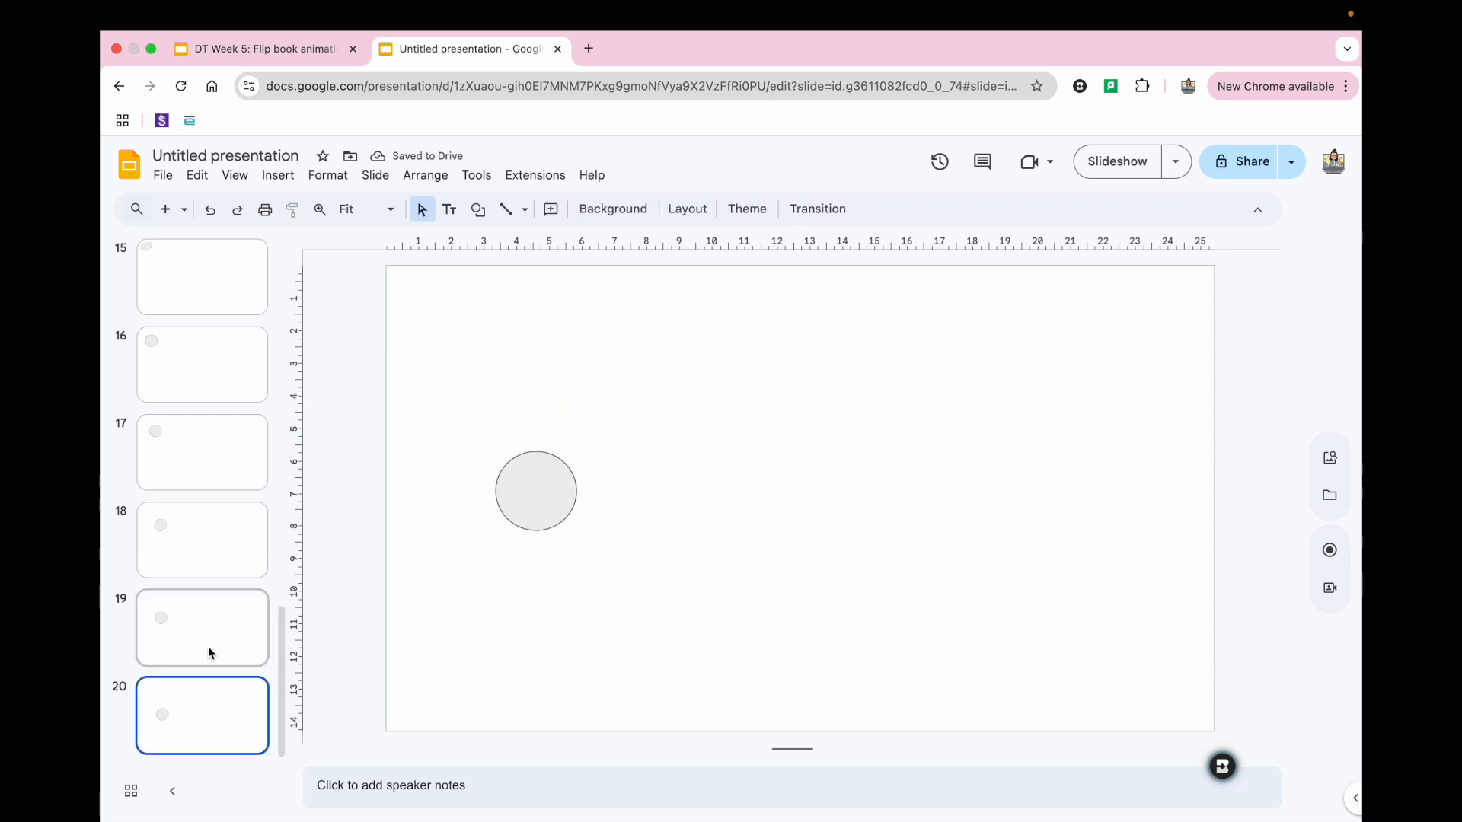
# - Step through the slides in order from slide 1 to slide 20 to check the circle's motion
pyautogui.scroll(1, 230, 646)
pyautogui.scroll(10, 229, 646)
pyautogui.click(256, 298)
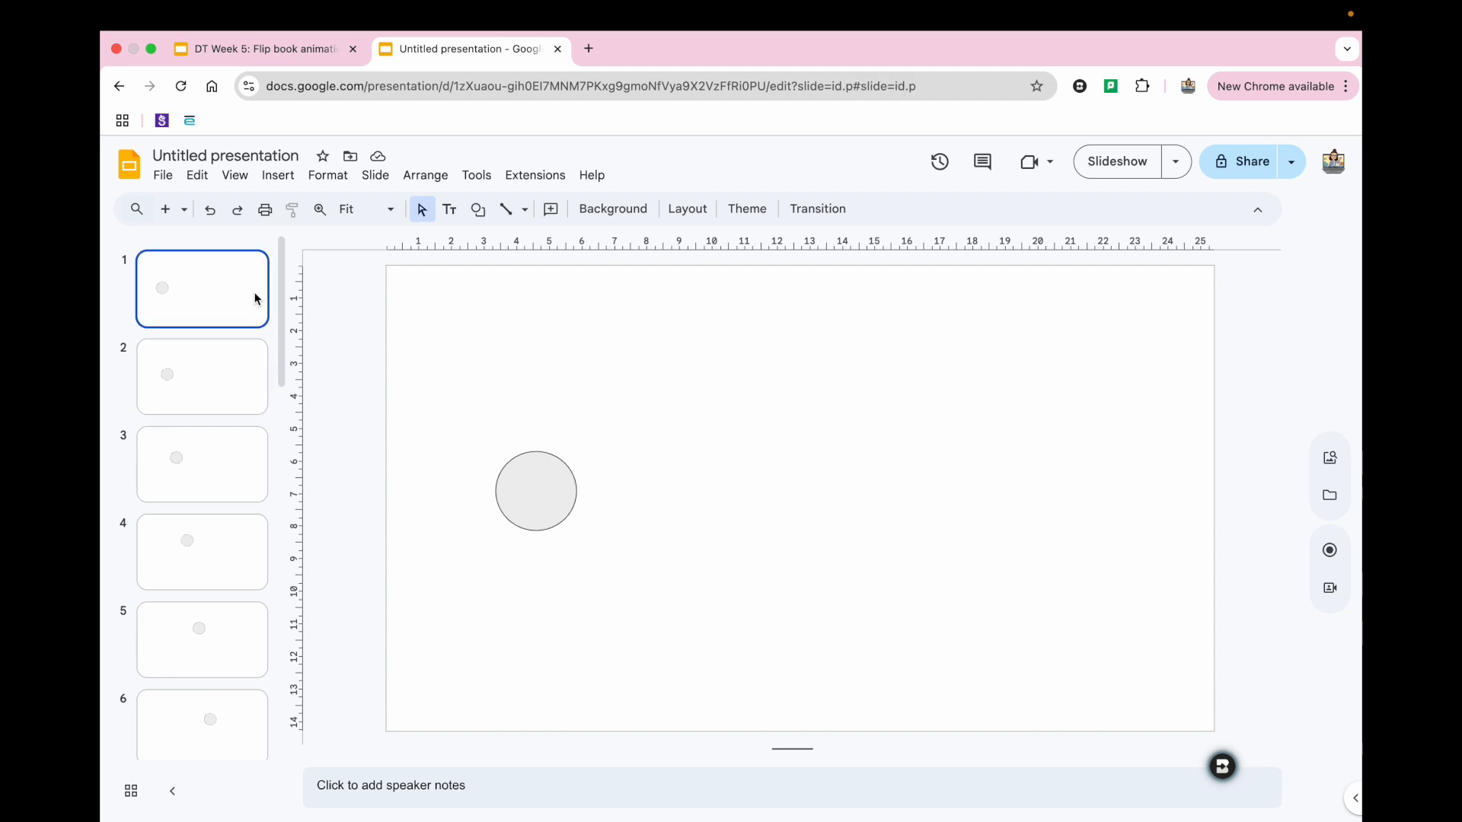
pyautogui.press('Down')
pyautogui.press('Down')
pyautogui.press('Down')
pyautogui.press('Down')
pyautogui.press('Down')
pyautogui.press('Down')
pyautogui.press('Down')
pyautogui.press('Down')
pyautogui.press('Down')
pyautogui.press('Down')
pyautogui.press('Down')
pyautogui.press('Down')
pyautogui.press('Down')
pyautogui.press('Down')
pyautogui.press('Down')
pyautogui.press('Down')
pyautogui.press('Down')
pyautogui.press('Down')
pyautogui.press('Down')
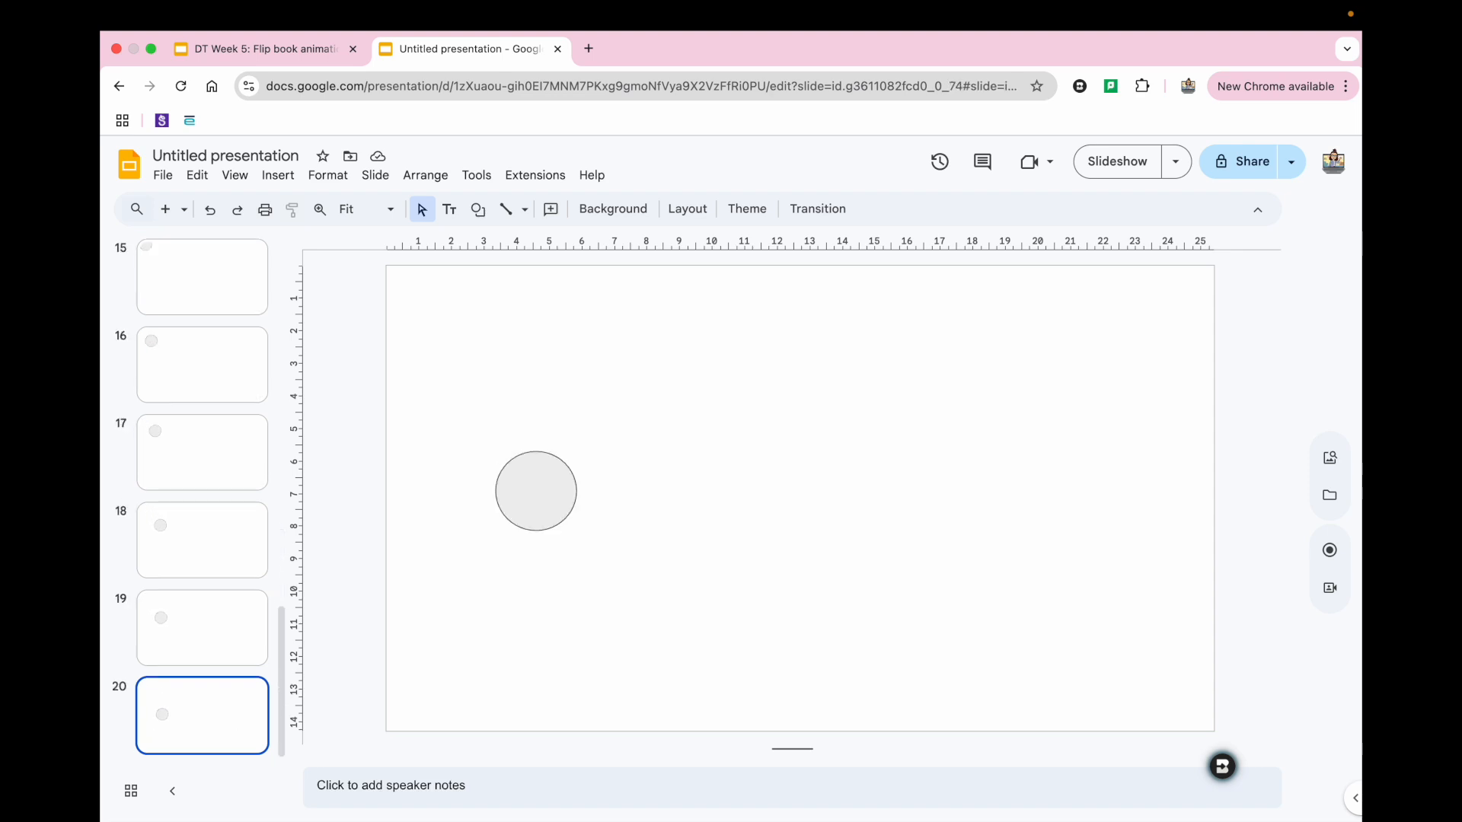
# - Apply a Dissolve transition with a 0.1-second duration to all slides, starting from slide 1
pyautogui.scroll(10, 232, 513)
pyautogui.click(235, 322)
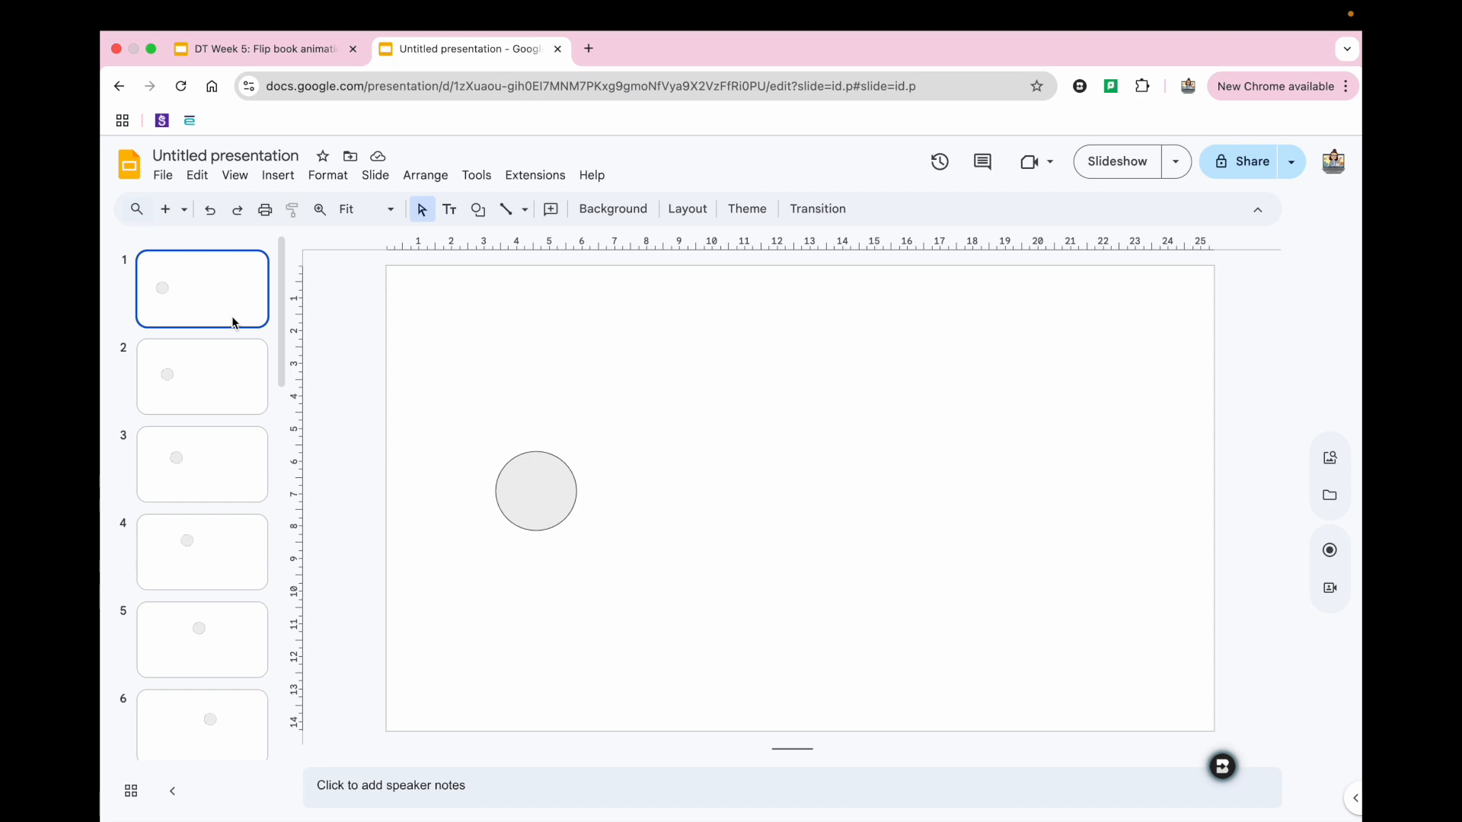
pyautogui.click(817, 209)
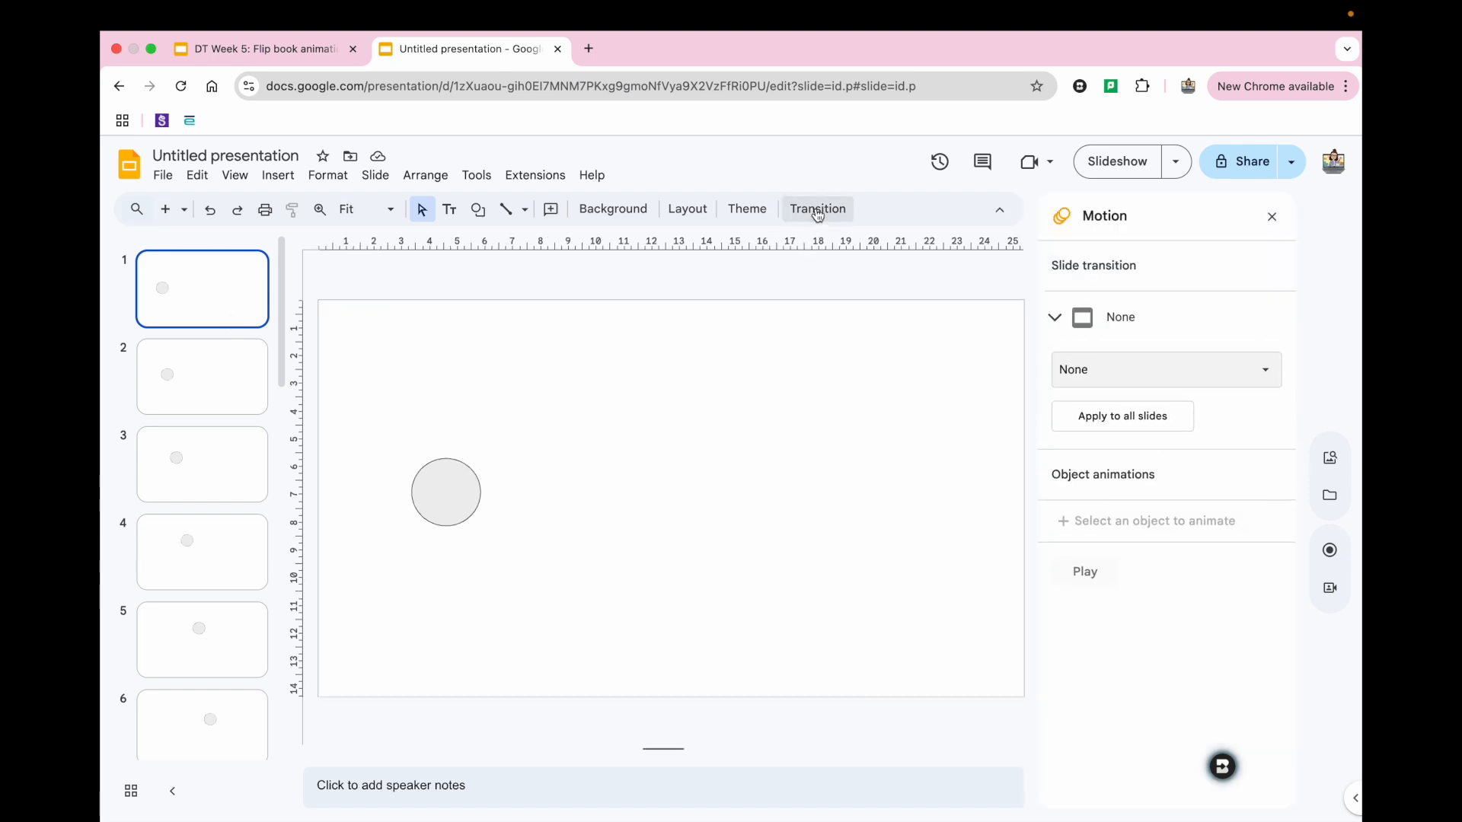
pyautogui.click(1135, 376)
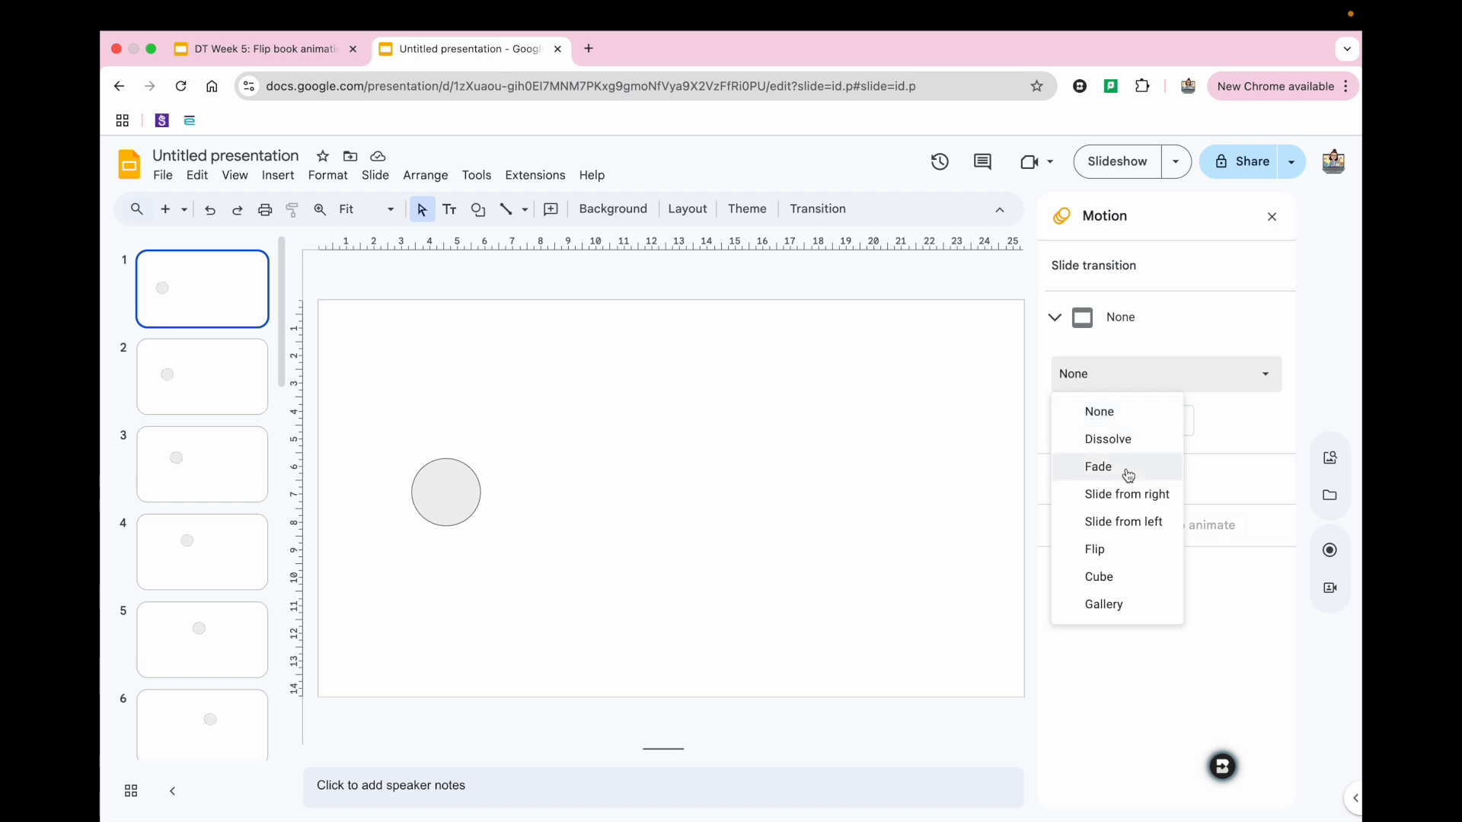
pyautogui.click(1130, 440)
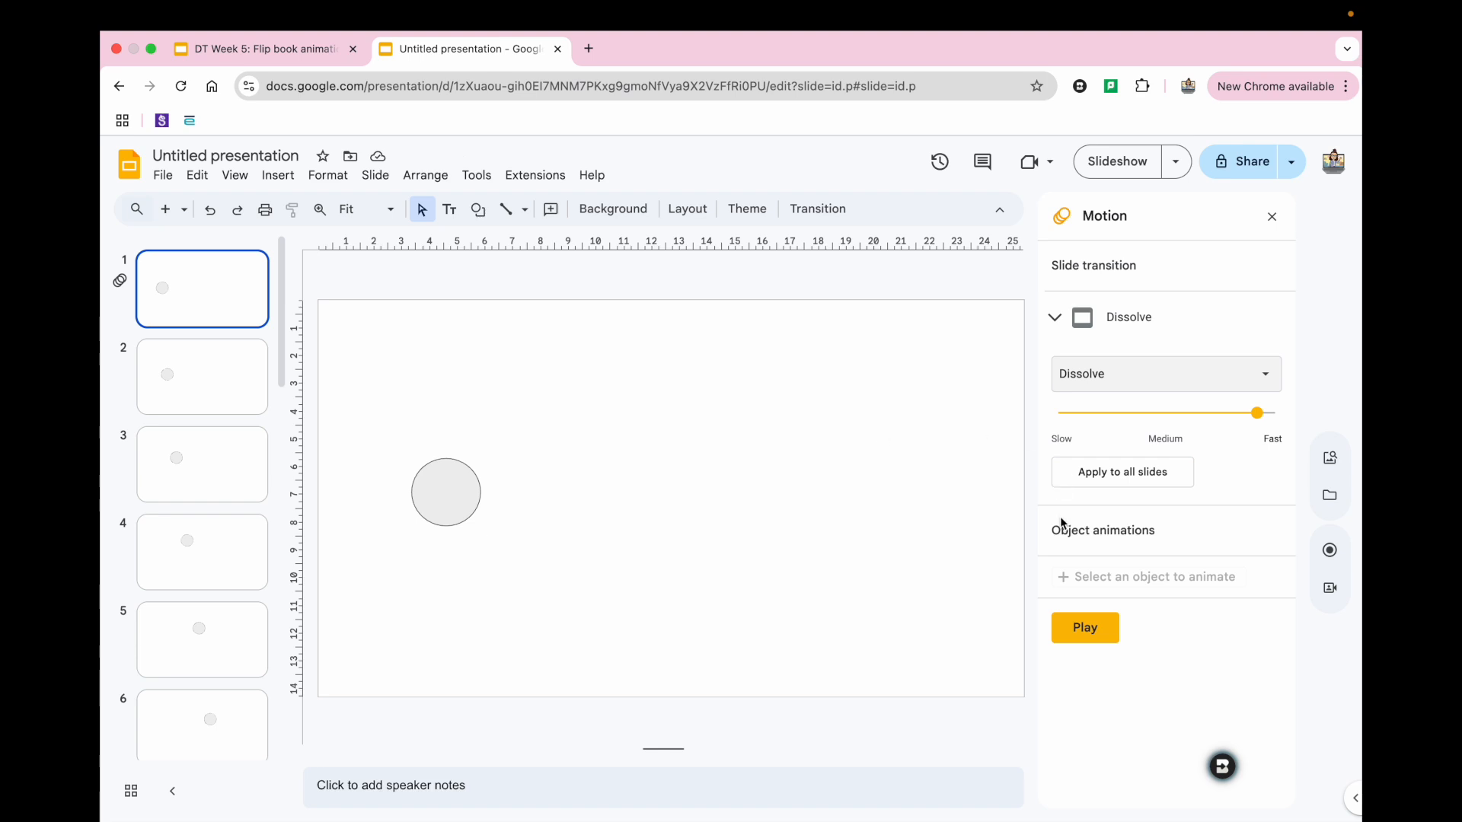
pyautogui.moveTo(1257, 419); pyautogui.dragTo(1276, 414)
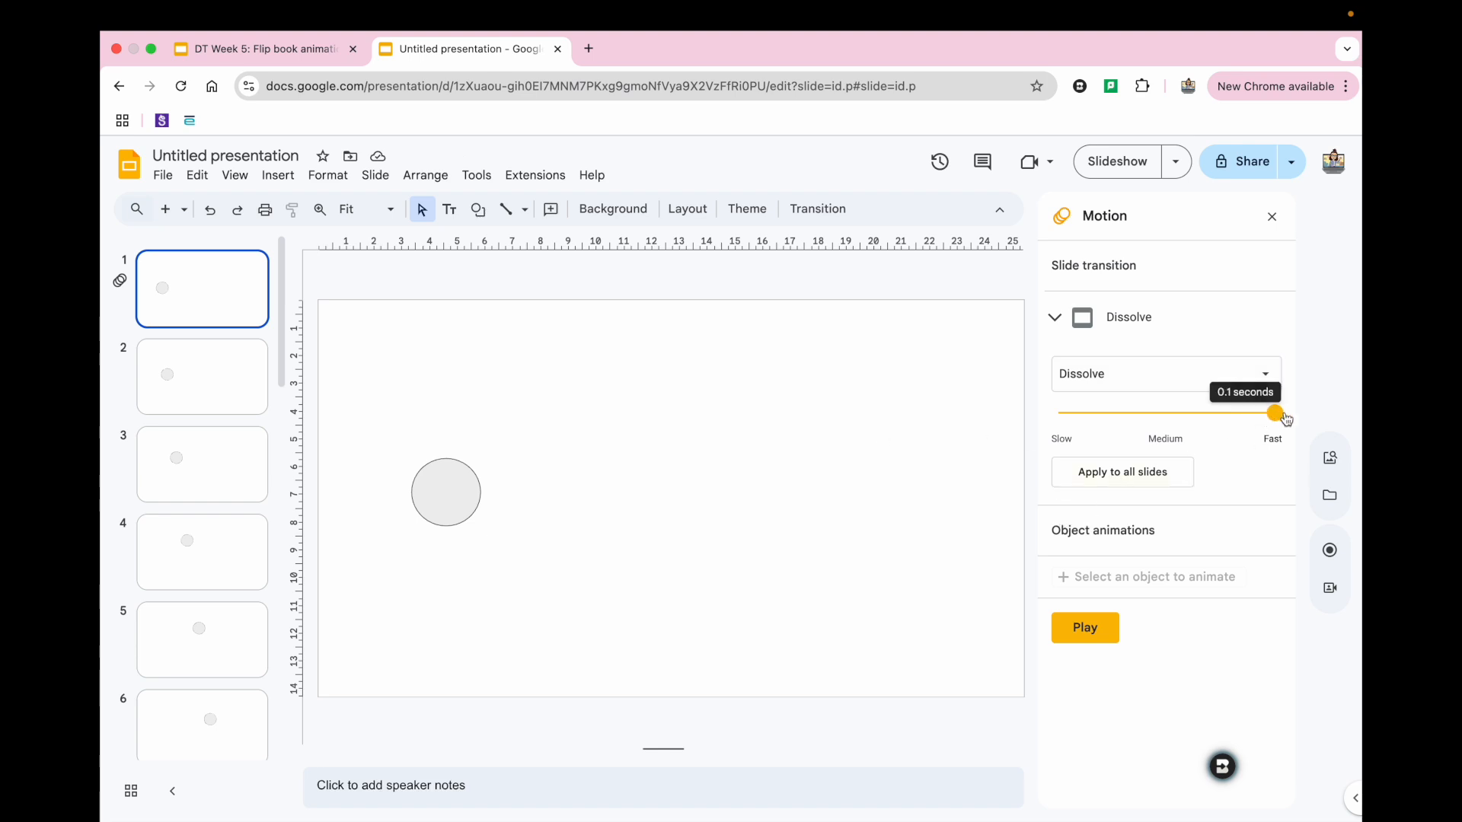
pyautogui.click(1120, 476)
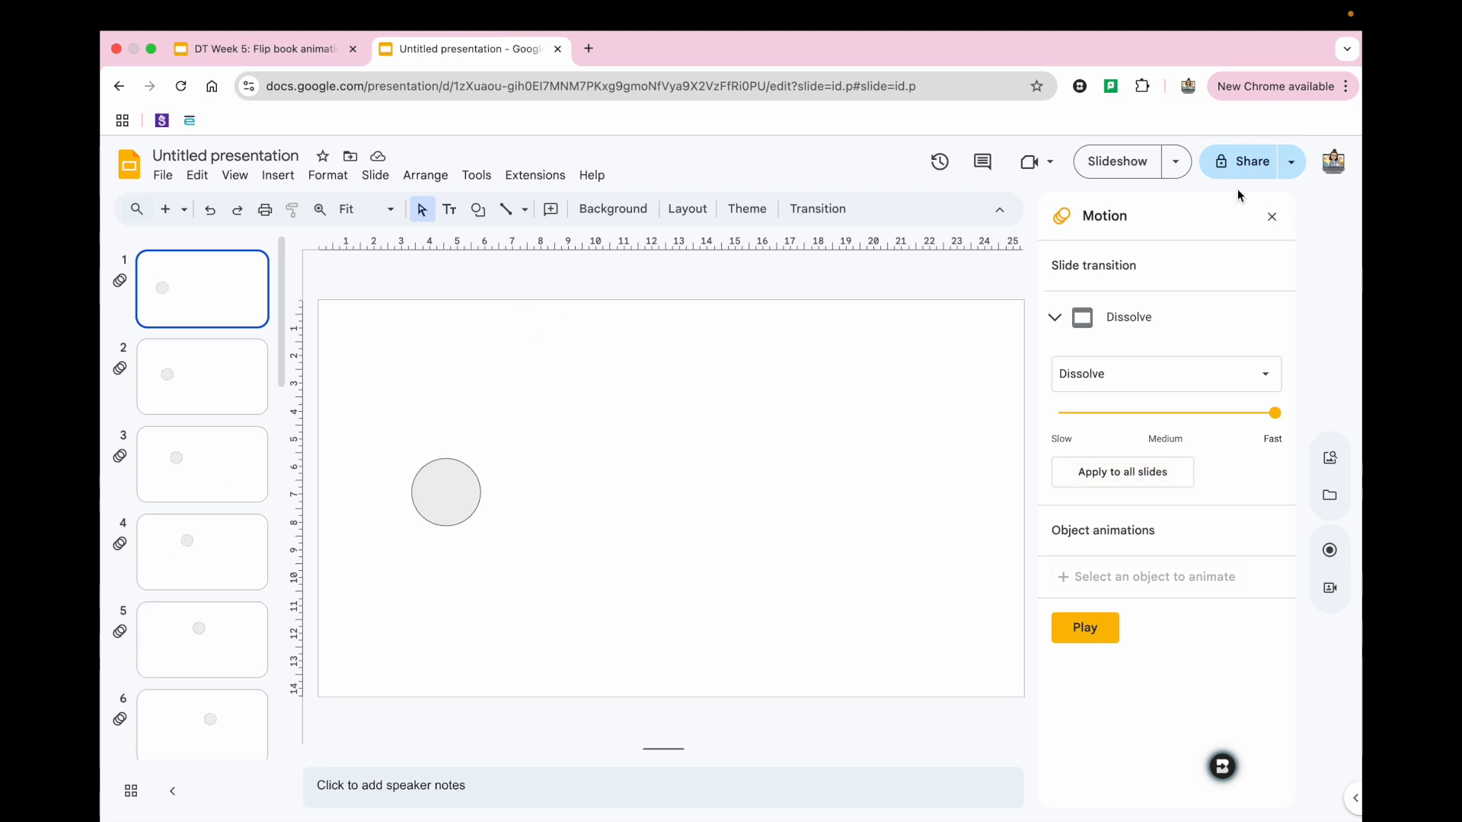
pyautogui.click(1272, 219)
# - Publish the presentation to the web, auto-advancing every second, starting as soon as the player loads and restarting after the last slide
pyautogui.click(164, 180)
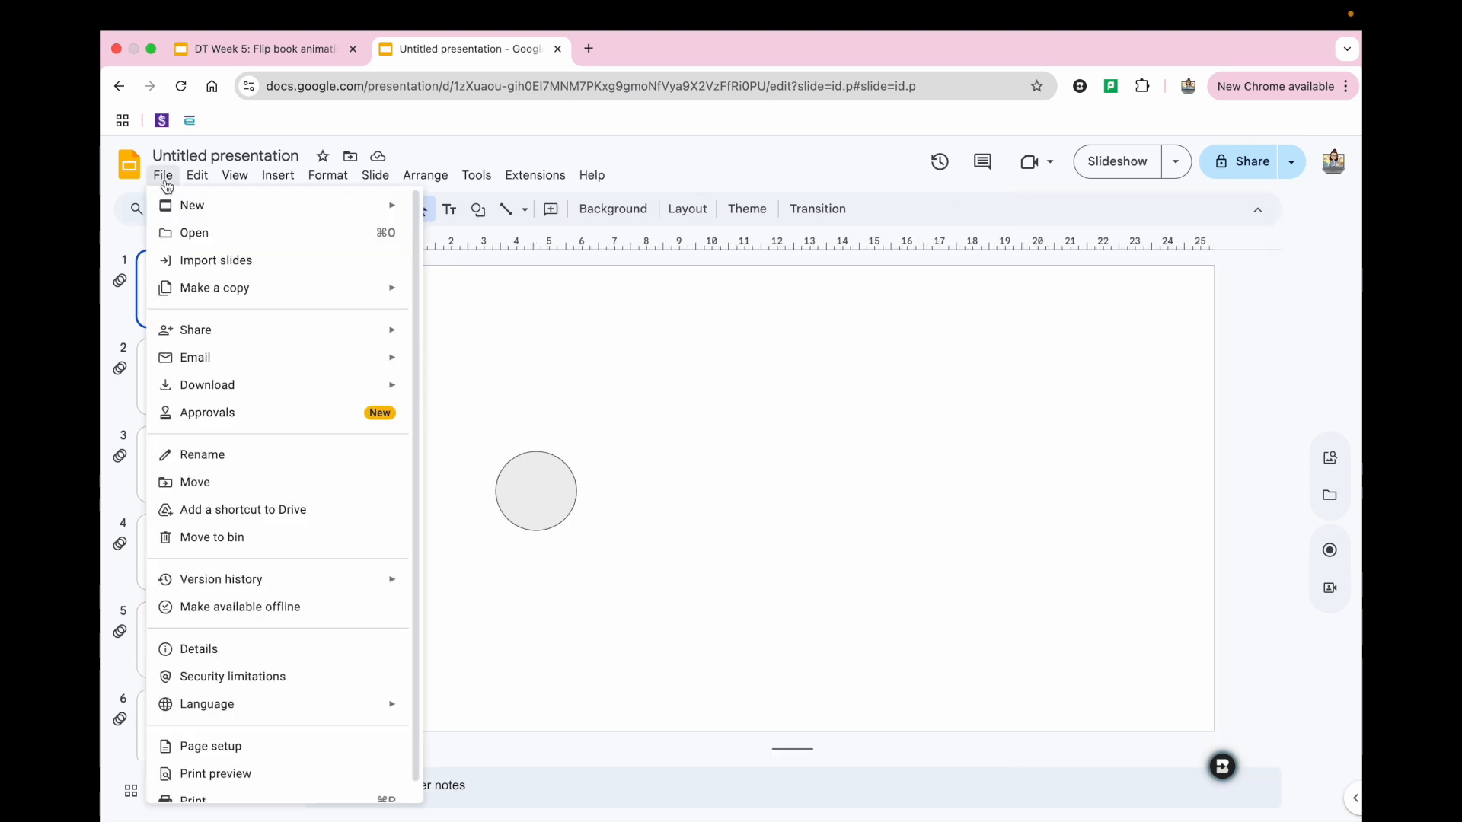
pyautogui.moveTo(377, 328)
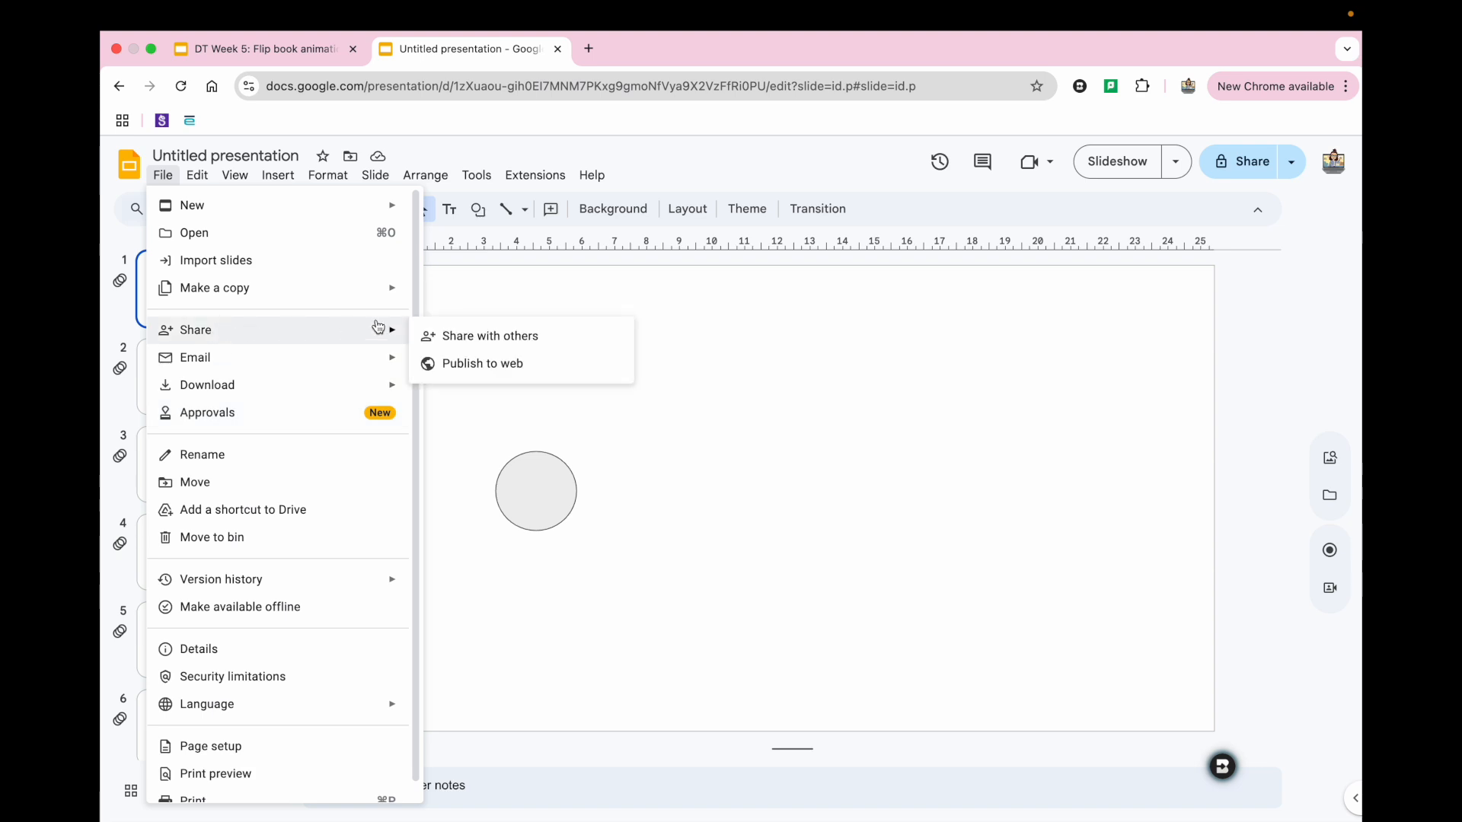
pyautogui.click(455, 369)
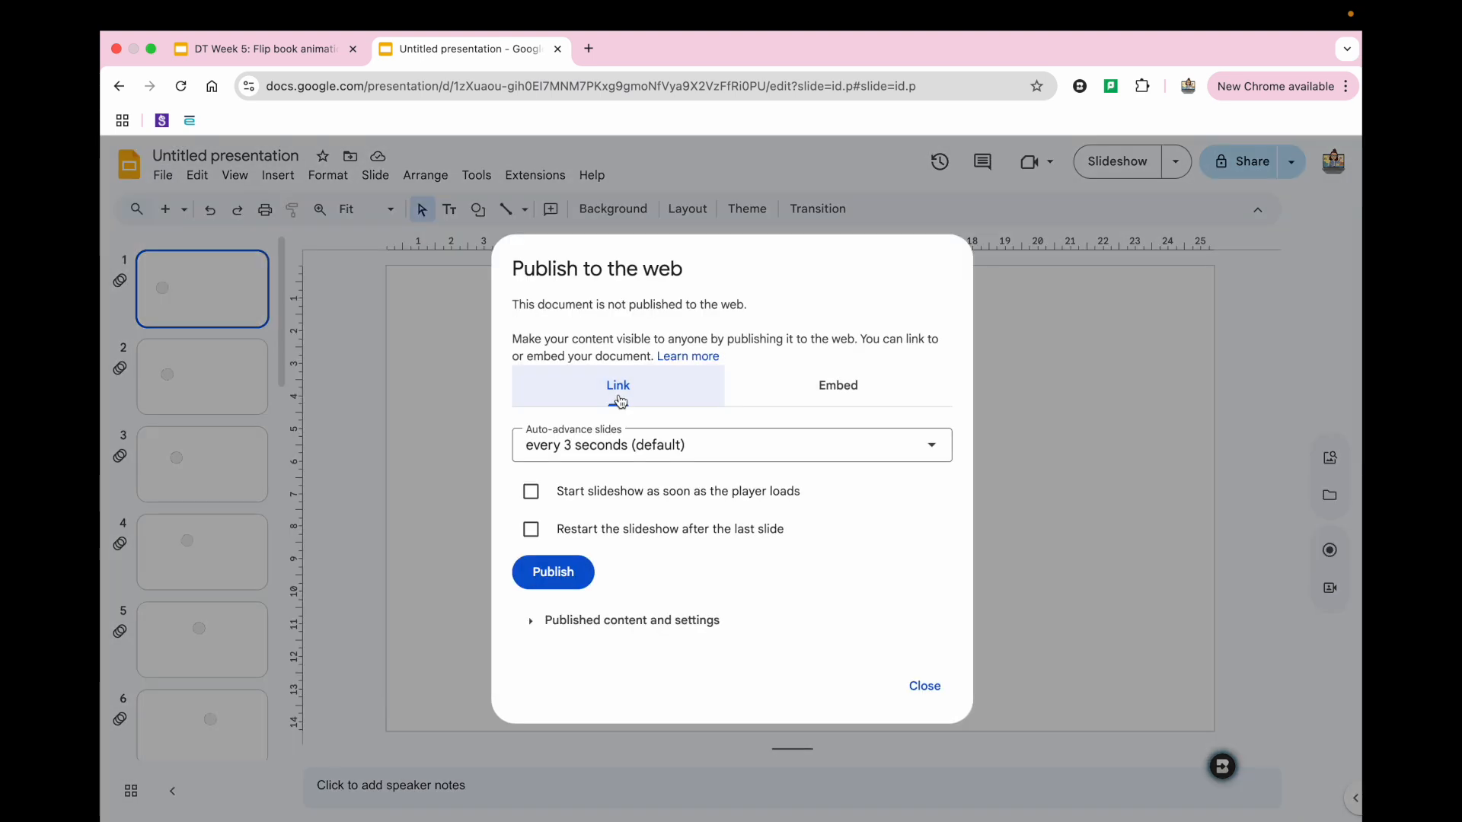
pyautogui.click(601, 464)
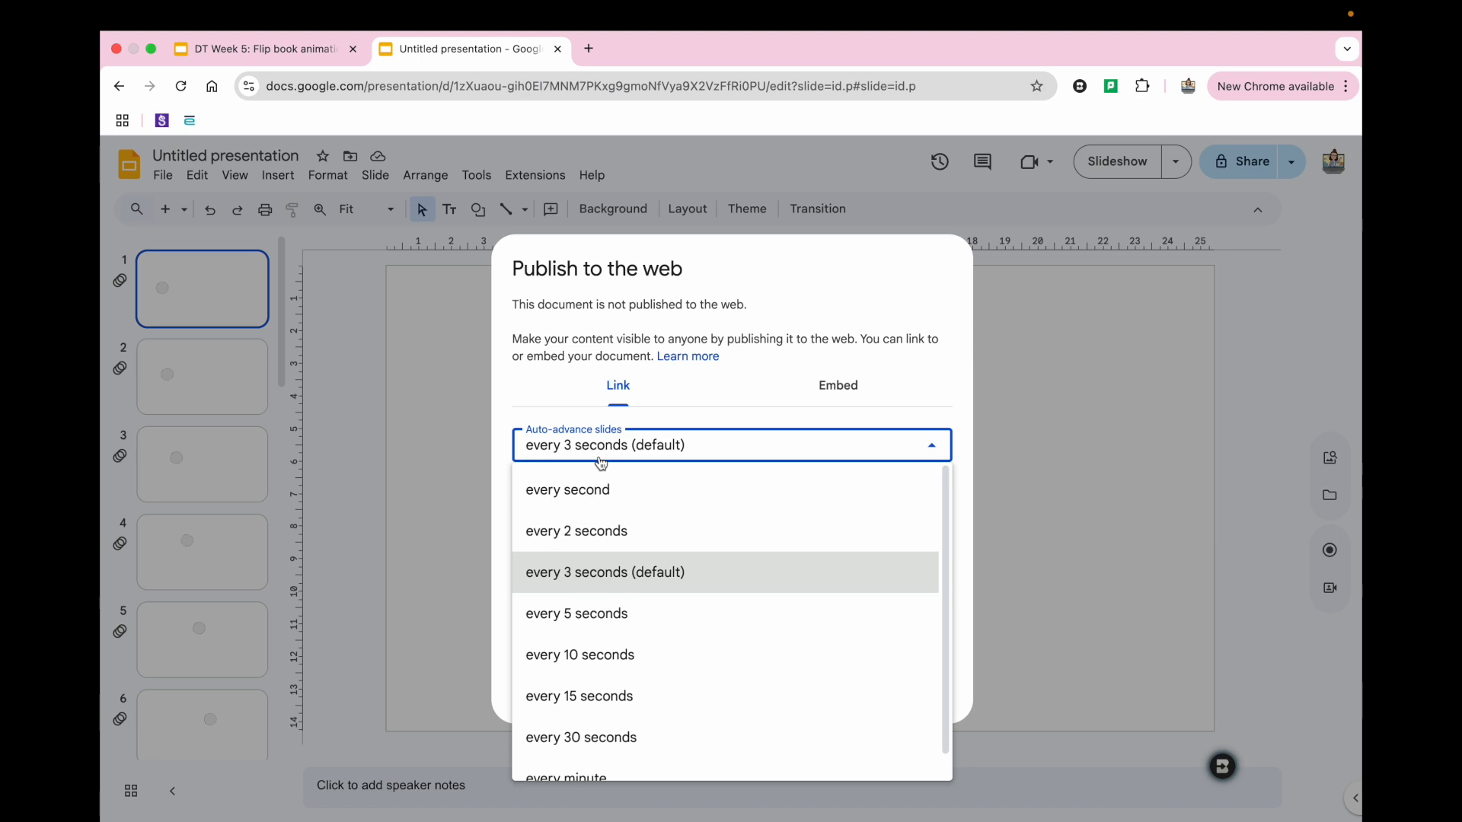
pyautogui.click(594, 494)
pyautogui.click(532, 494)
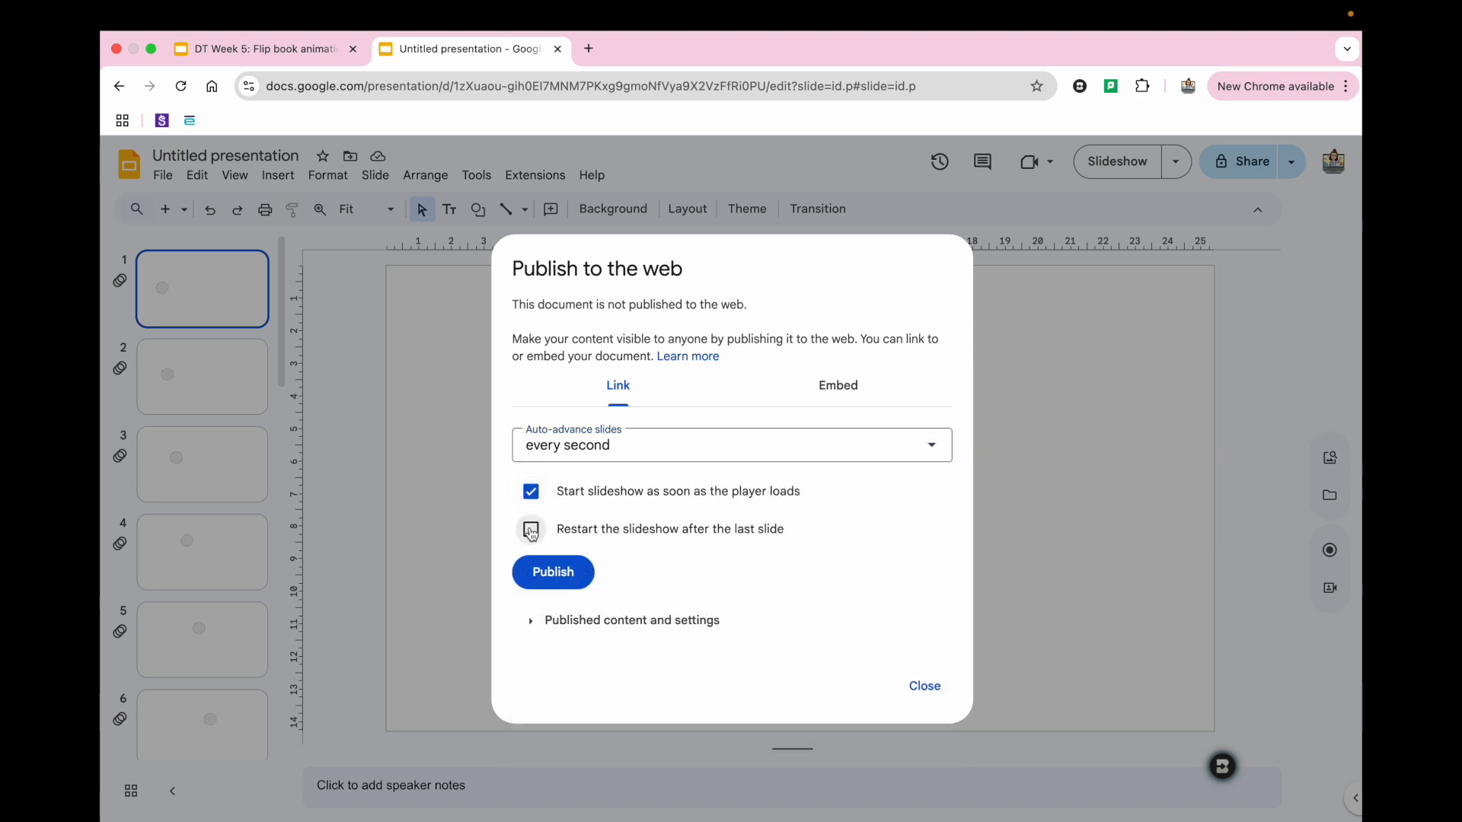
pyautogui.click(569, 581)
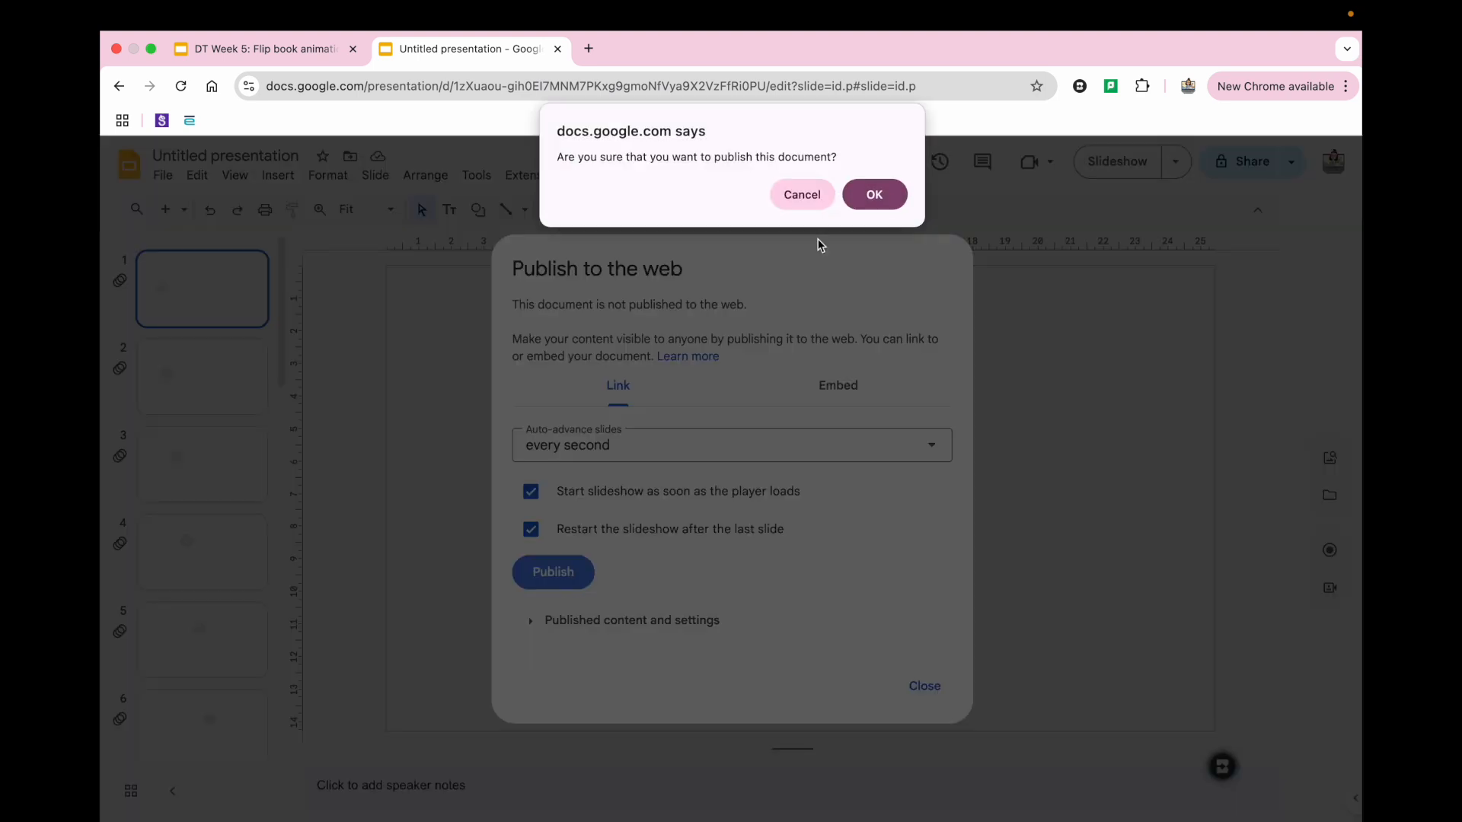
pyautogui.click(874, 193)
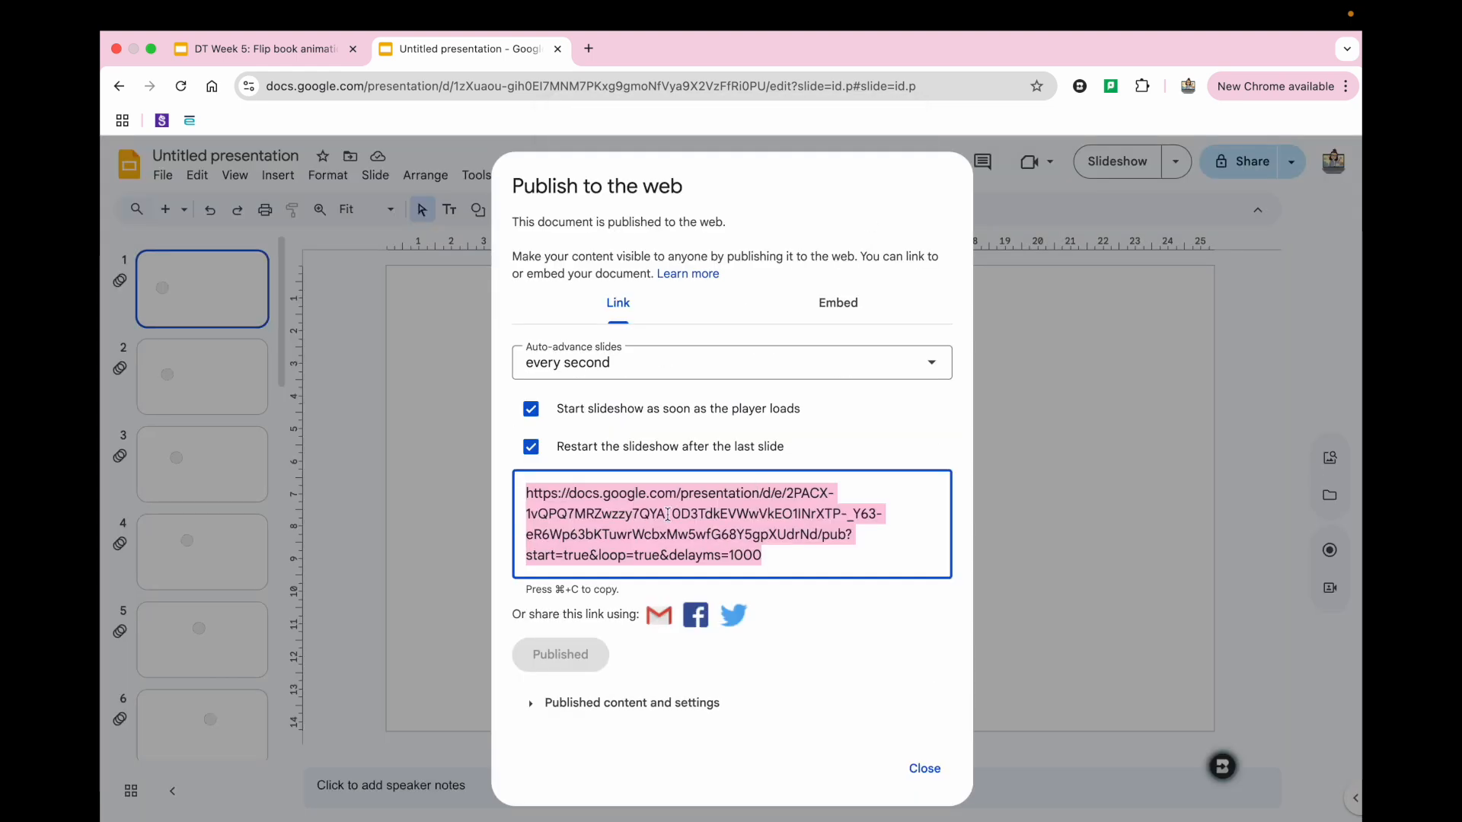
# - Open the published slideshow link in a new browser tab to play the animation
pyautogui.click(587, 48)
pyautogui.write('https://docs.google.com/presentation/d/e/2PACX-1vQPQ7MRZwzzy7QYA_0D3TdkEVWwVkEO1INrXTP-_Y63-eR6Wp63bKTuwrWcbxMw5wfG68Y5gpXUdrNd/pub?start=true&loop=true&delayms=1000')
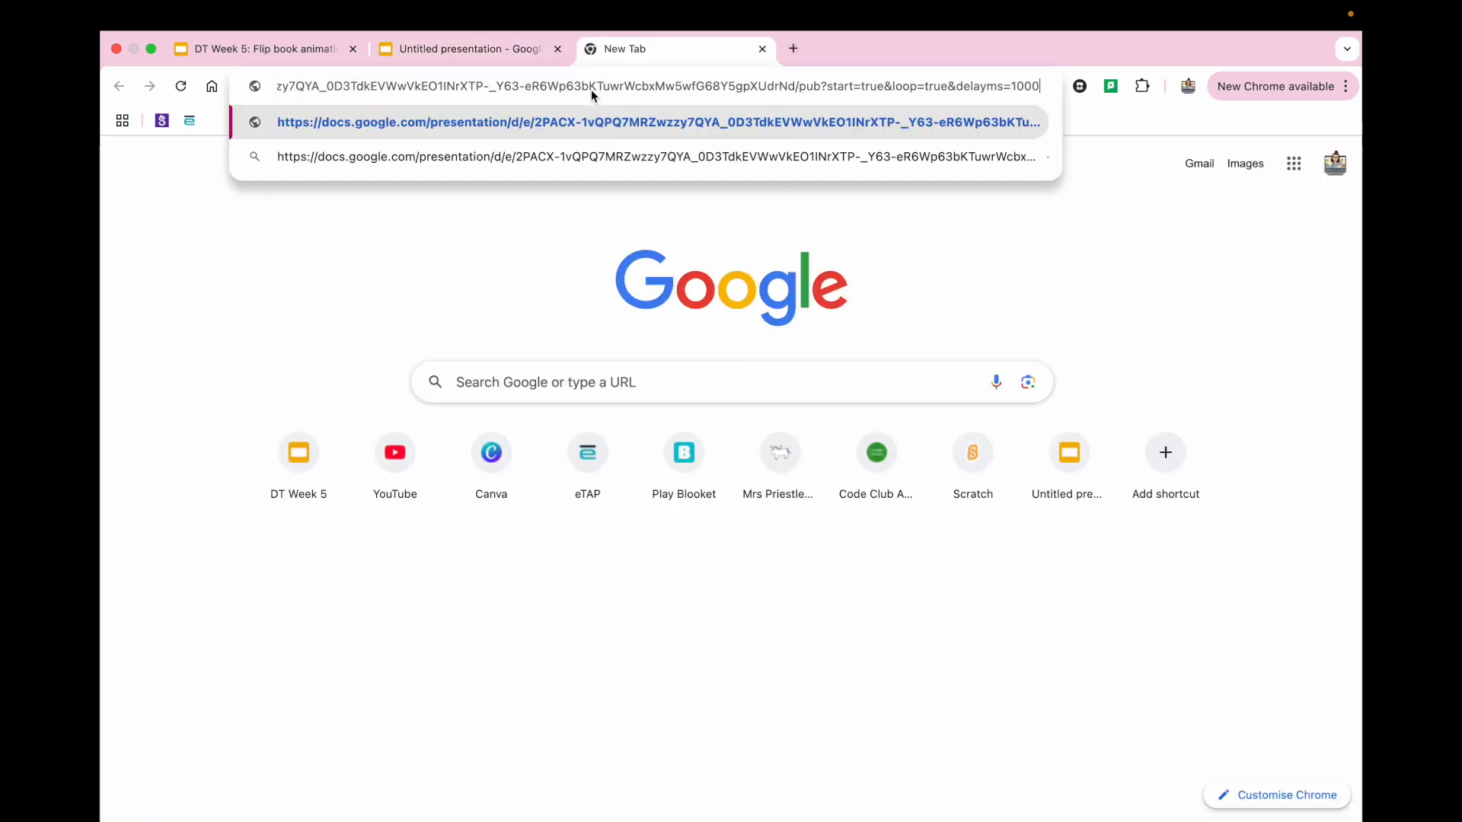
pyautogui.press('Return')
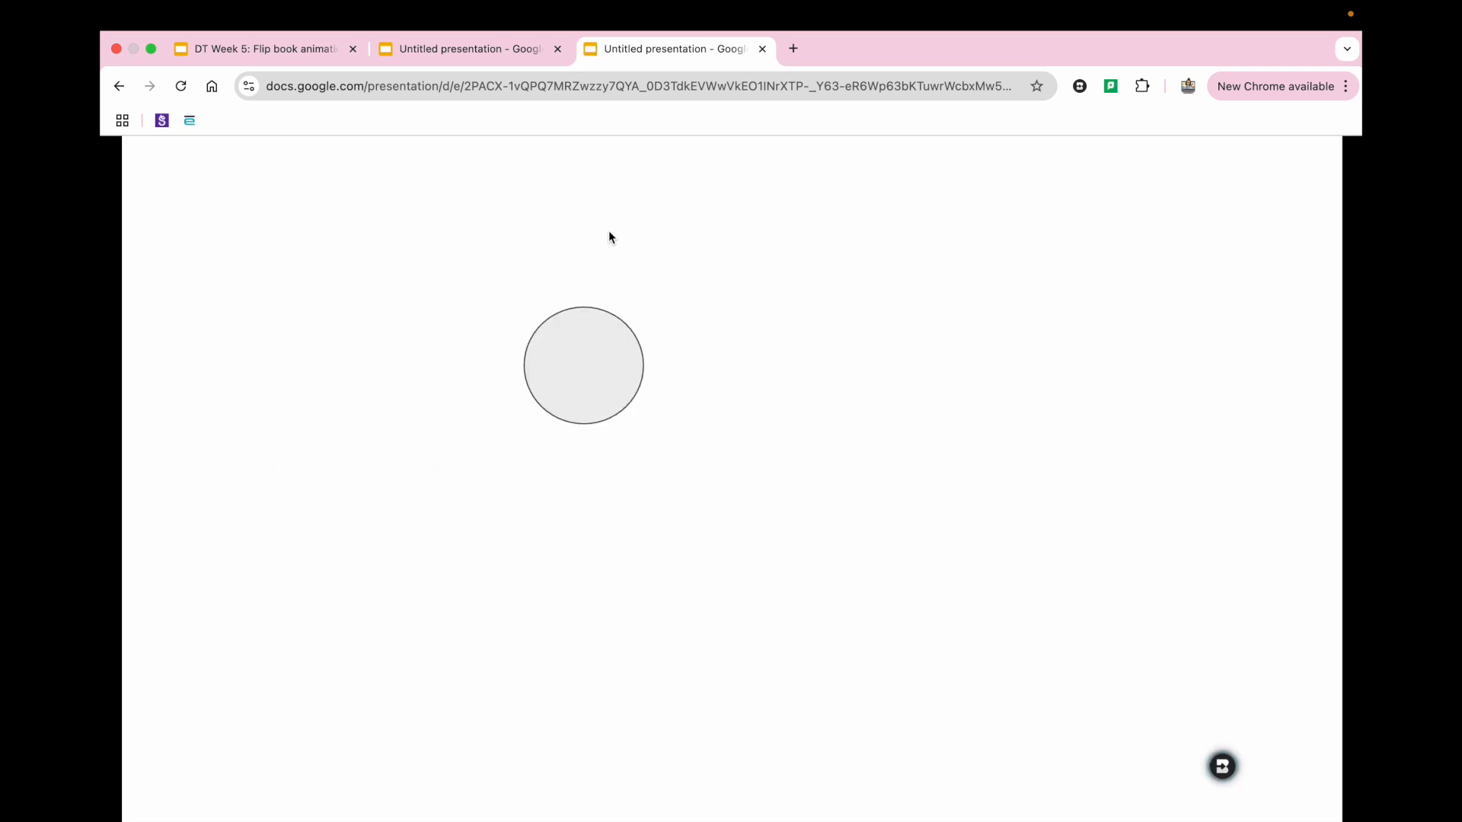
# - Preview the published slideshow with delayms=100 in its address, and return to the presentation editor
pyautogui.click(676, 84)
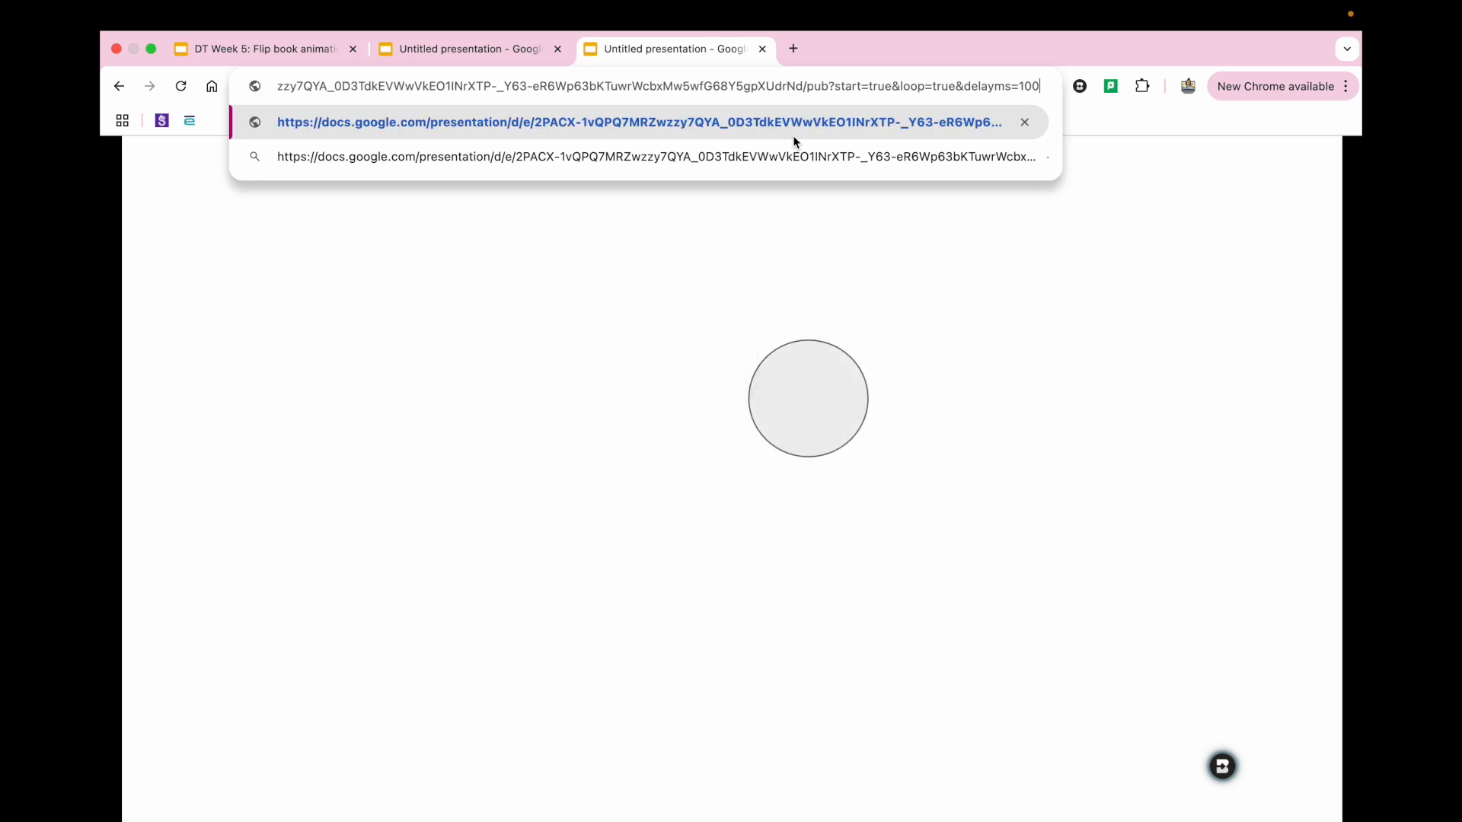
pyautogui.press('Return')
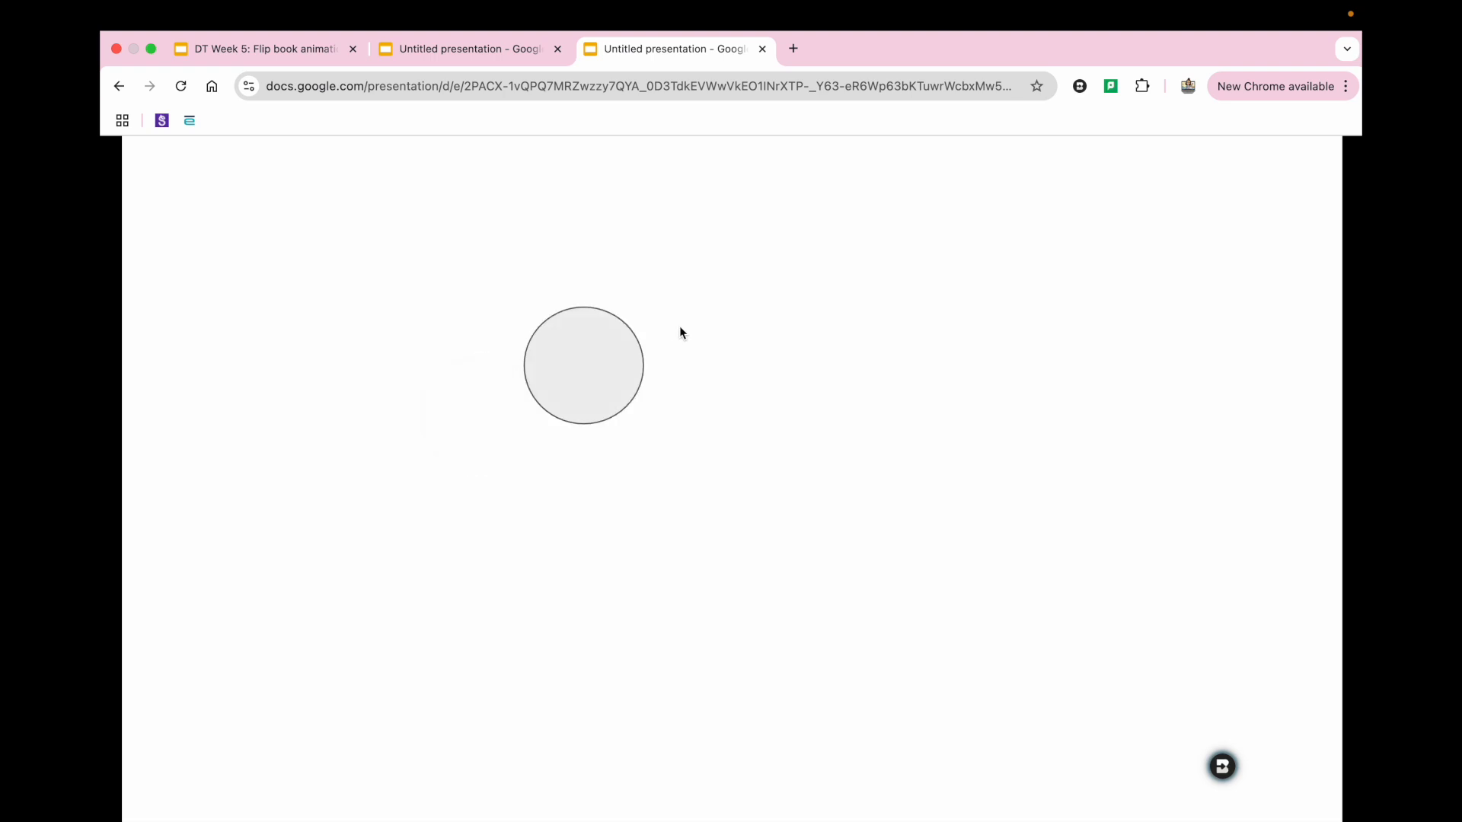
pyautogui.click(762, 49)
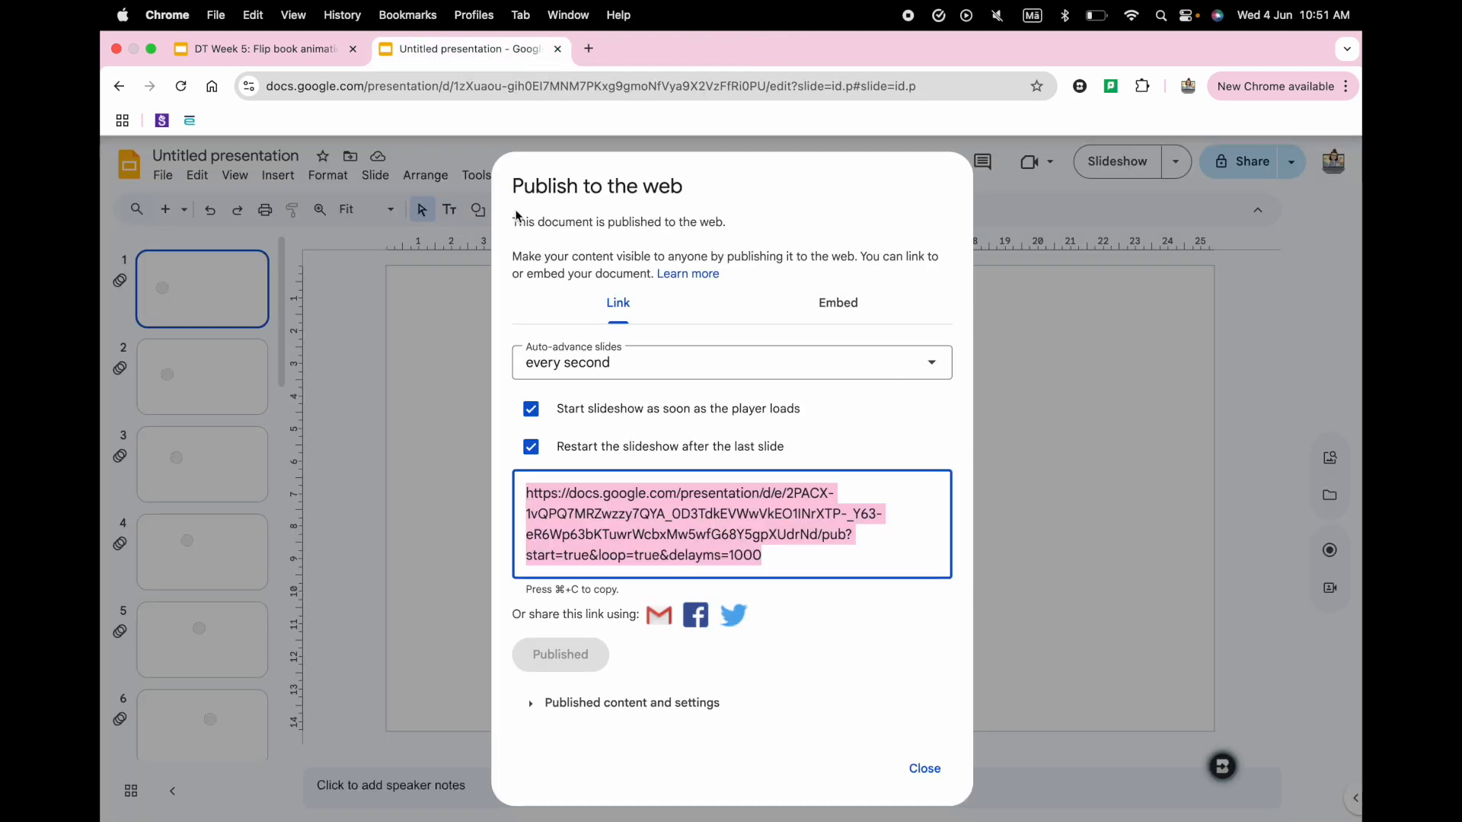
pyautogui.click(924, 768)
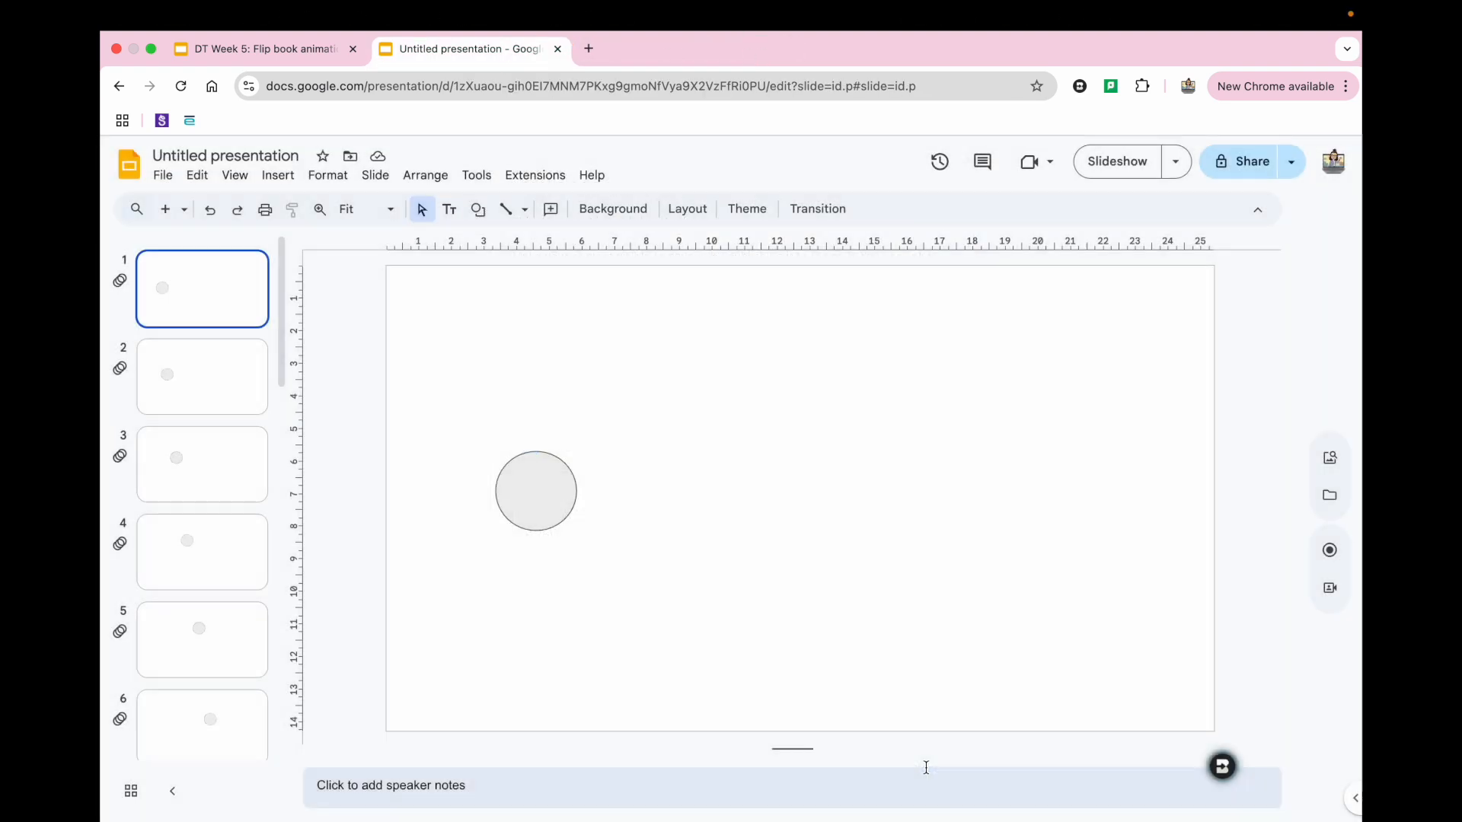
# - Set the slide transition to None and apply it to all slides
pyautogui.click(816, 209)
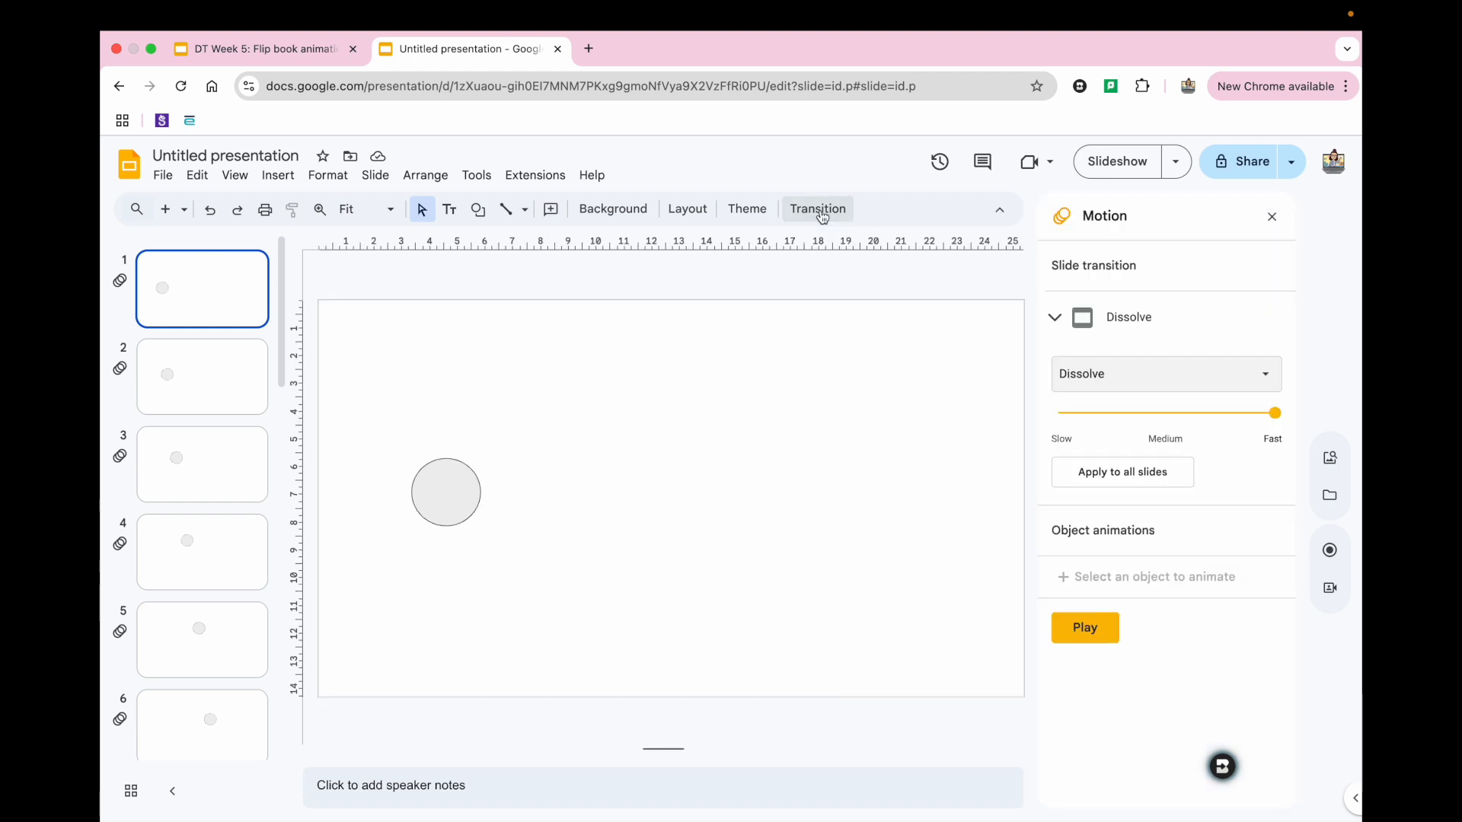
pyautogui.click(1124, 382)
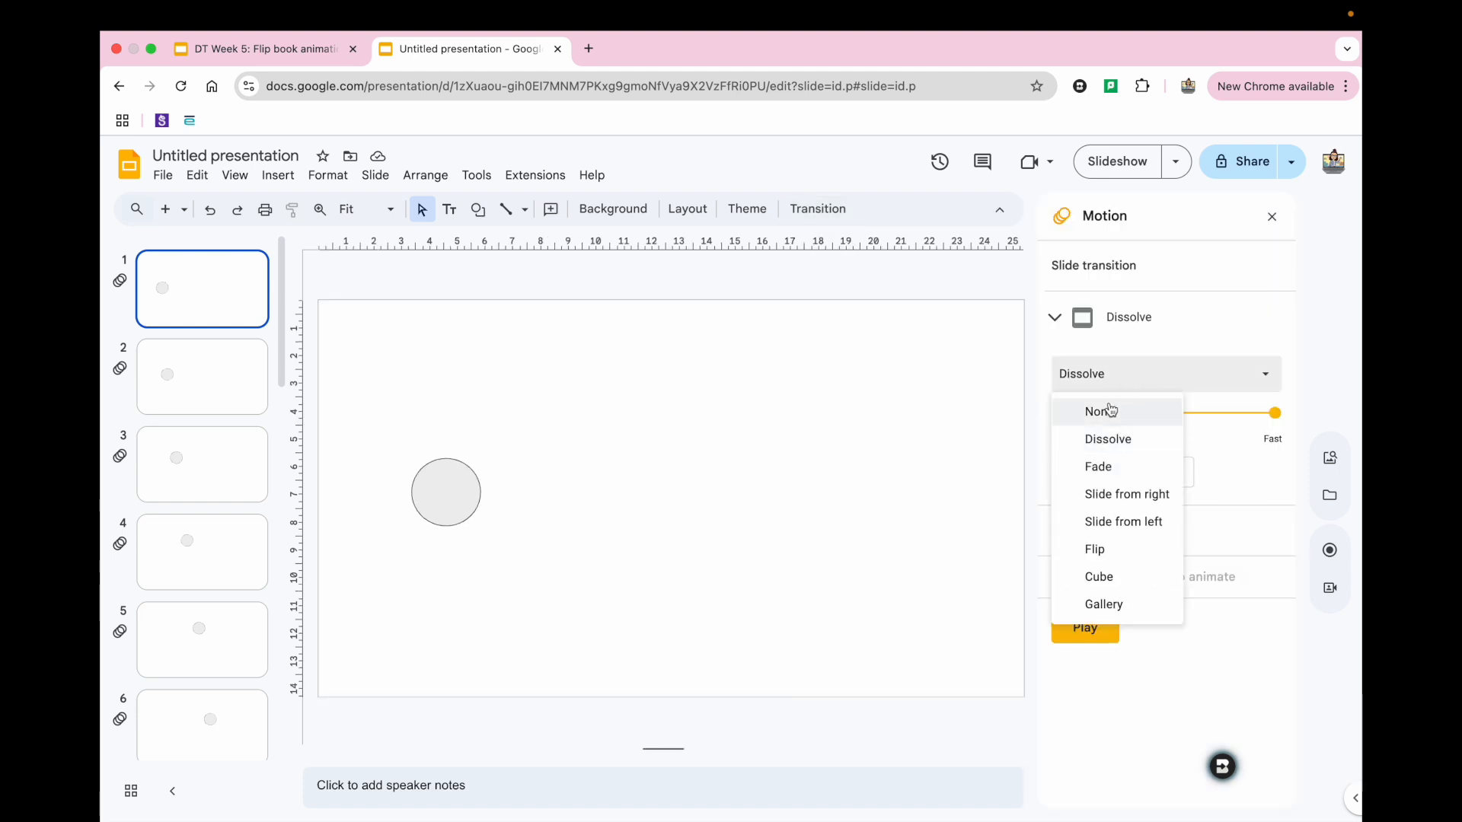
pyautogui.click(1105, 411)
pyautogui.click(1111, 418)
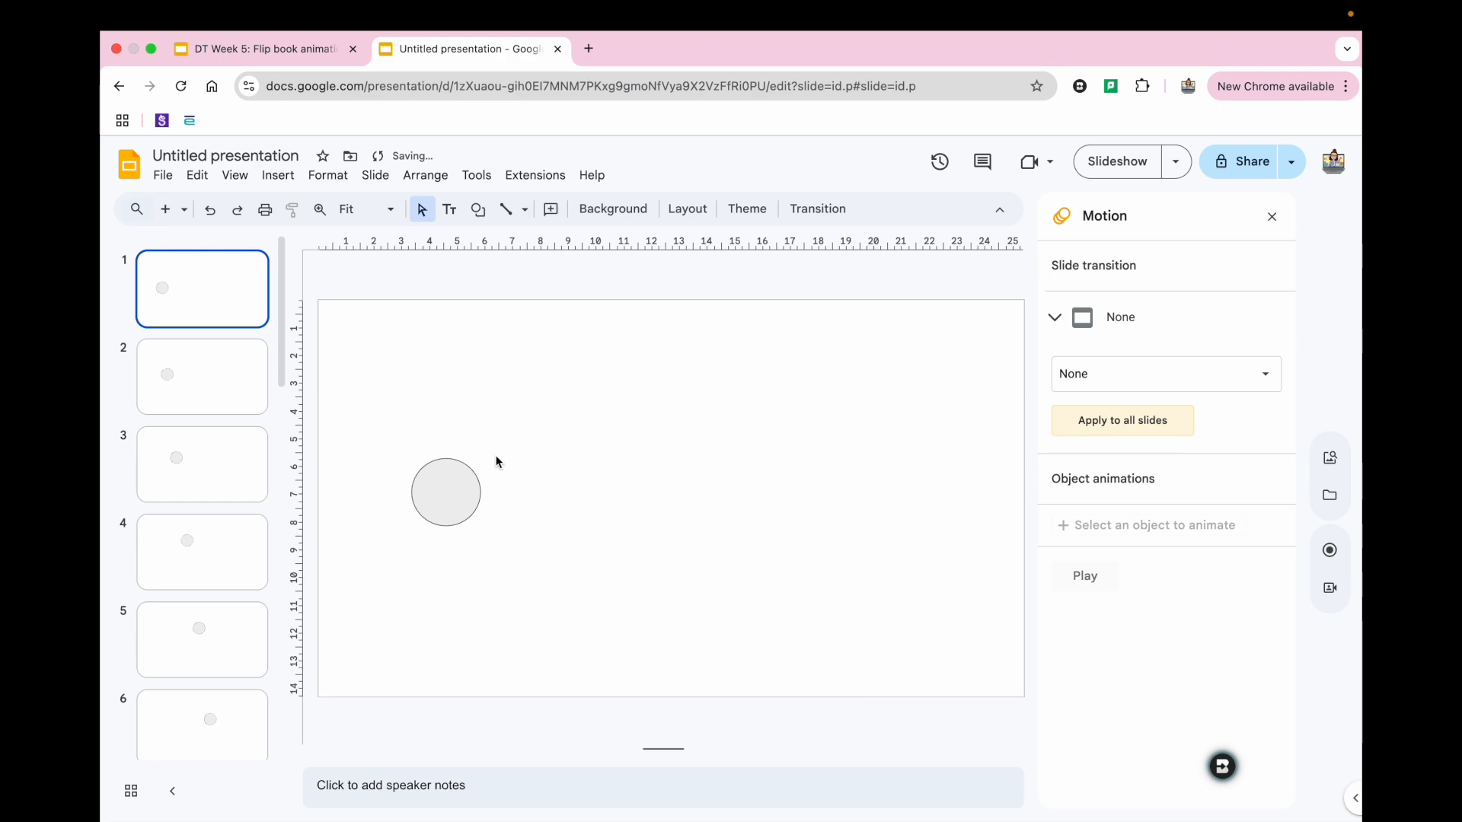
# - Set the published link to advance every second, start on load and restart after the last slide, and copy it
pyautogui.click(163, 175)
pyautogui.moveTo(201, 342)
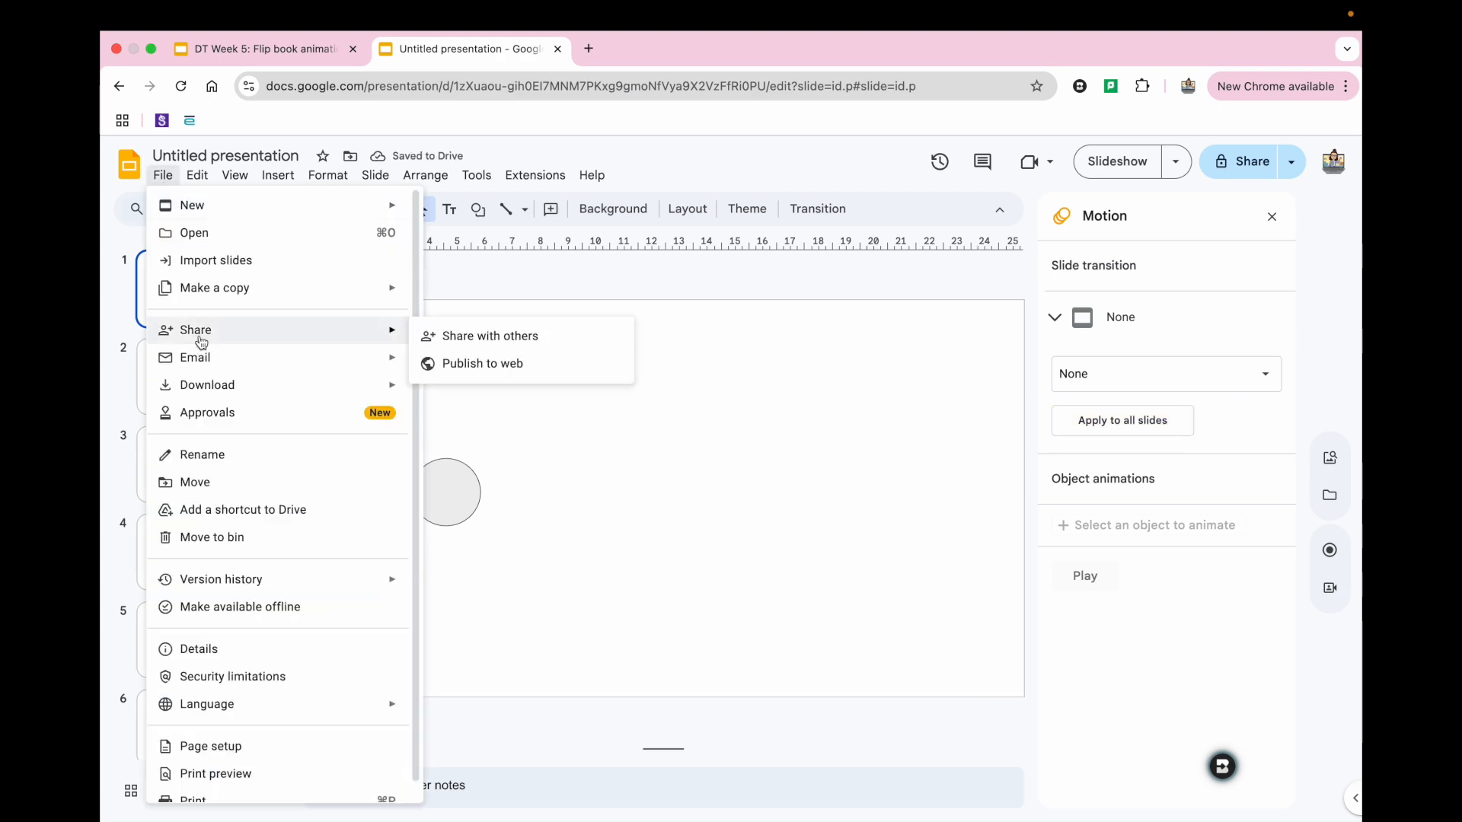
pyautogui.click(457, 363)
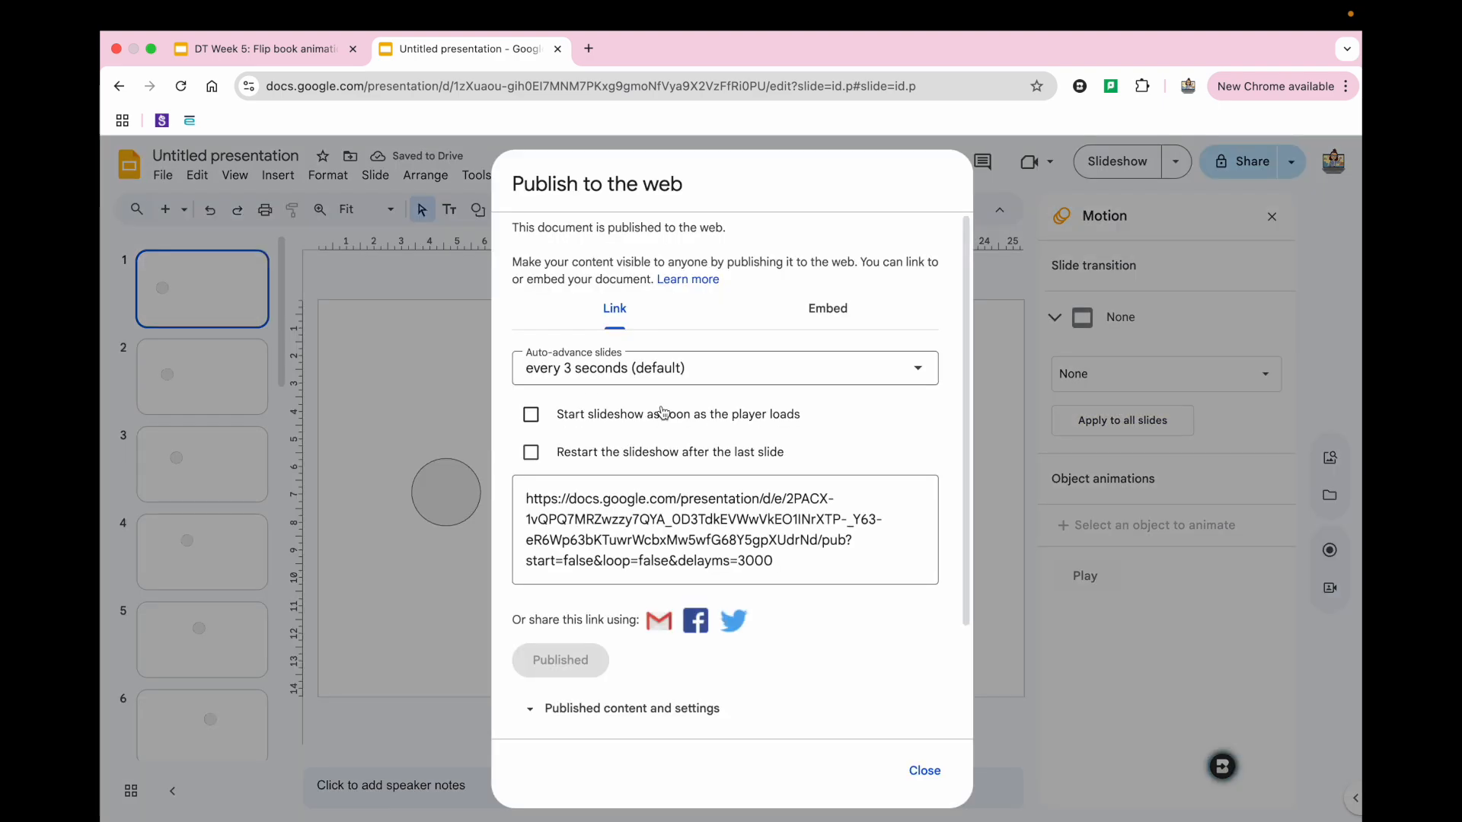
pyautogui.click(540, 370)
pyautogui.click(571, 414)
pyautogui.click(574, 432)
pyautogui.click(572, 452)
pyautogui.click(610, 525)
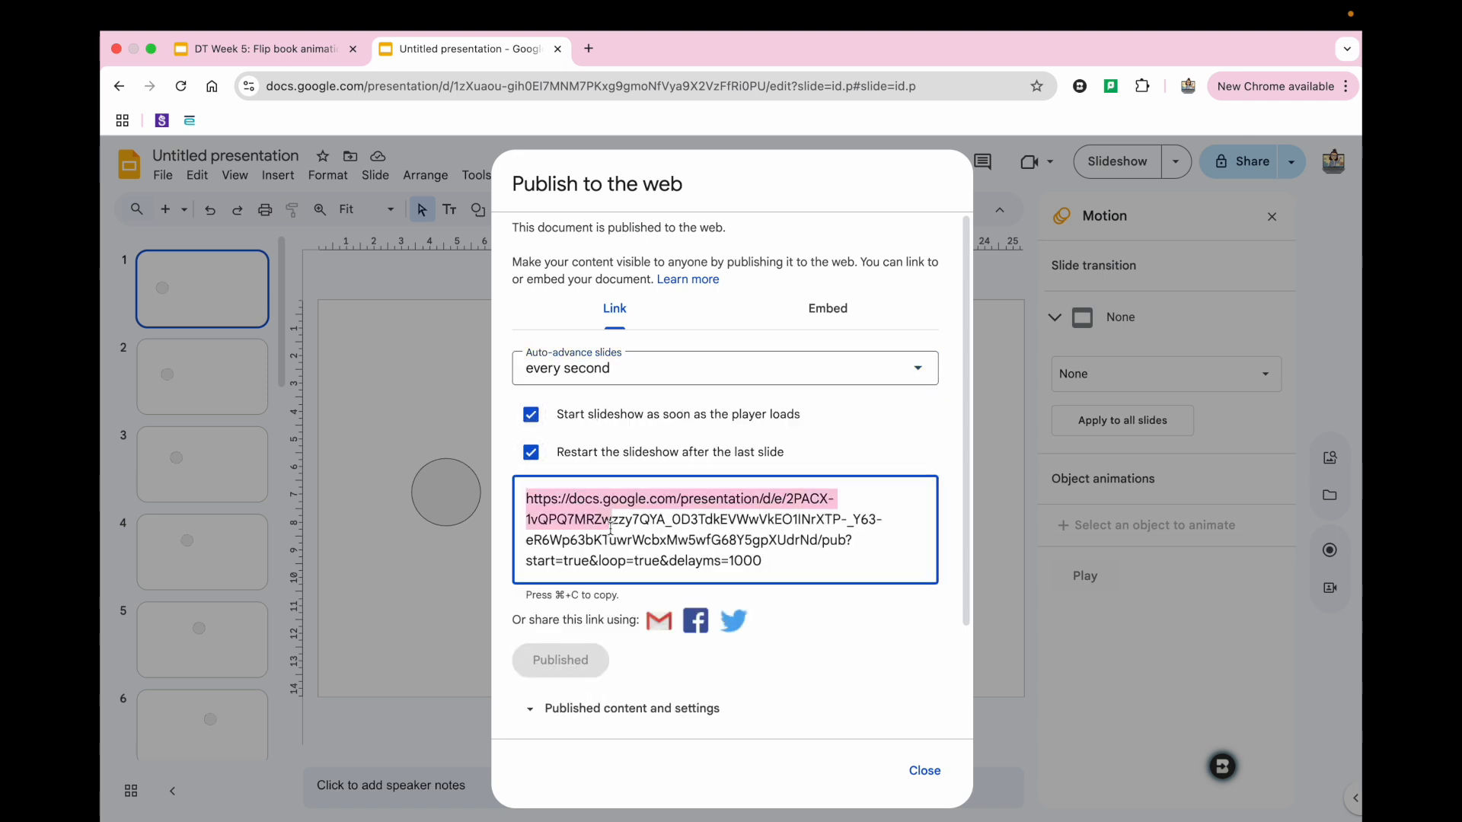
pyautogui.tripleClick(610, 525)
pyautogui.press('super+c')
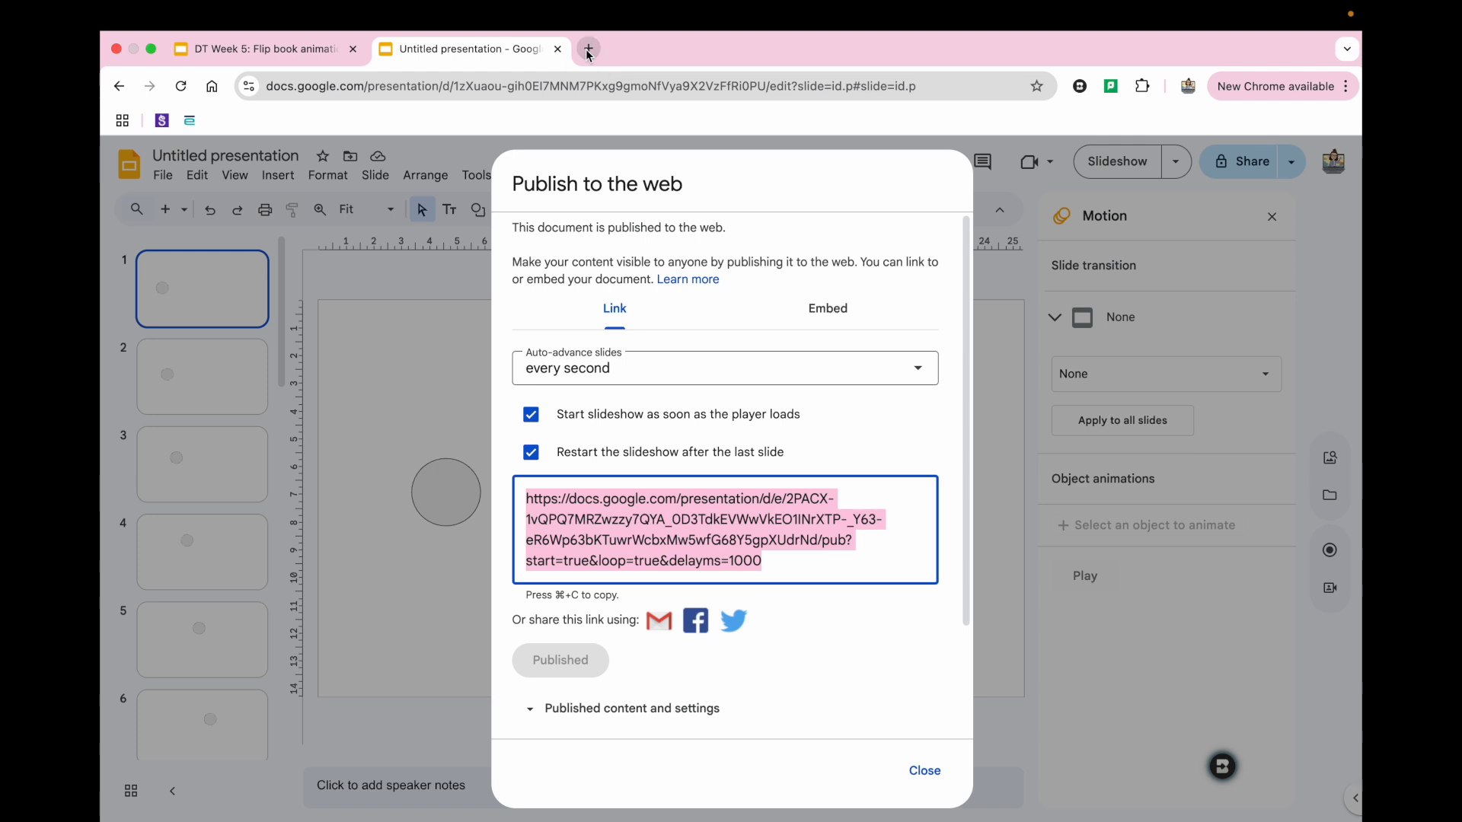
# - Play the published slideshow from the copied link in a new tab, and return to the slide editor
pyautogui.click(589, 48)
pyautogui.press('super+v')
pyautogui.press('Return')
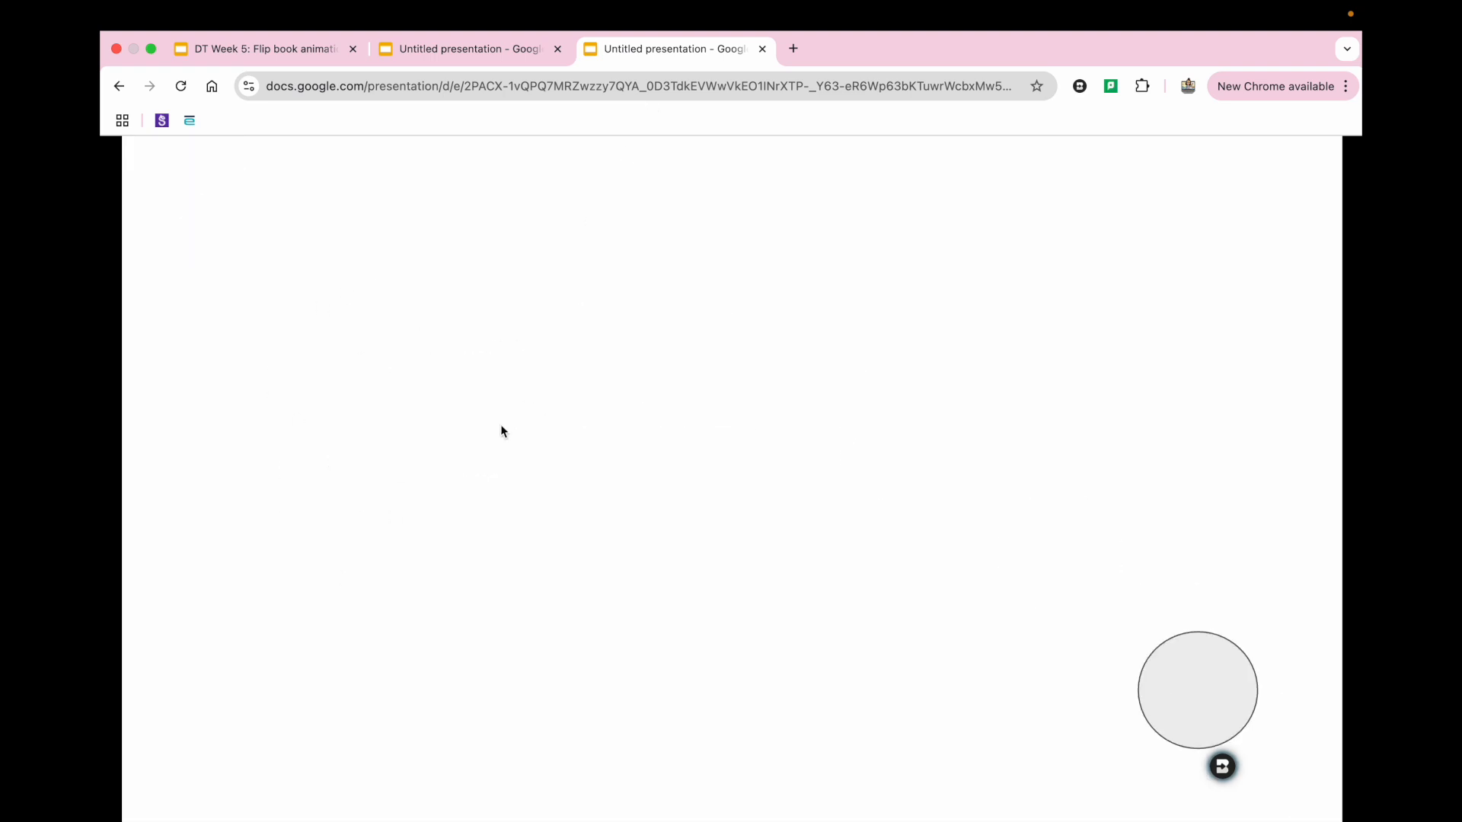
pyautogui.click(762, 49)
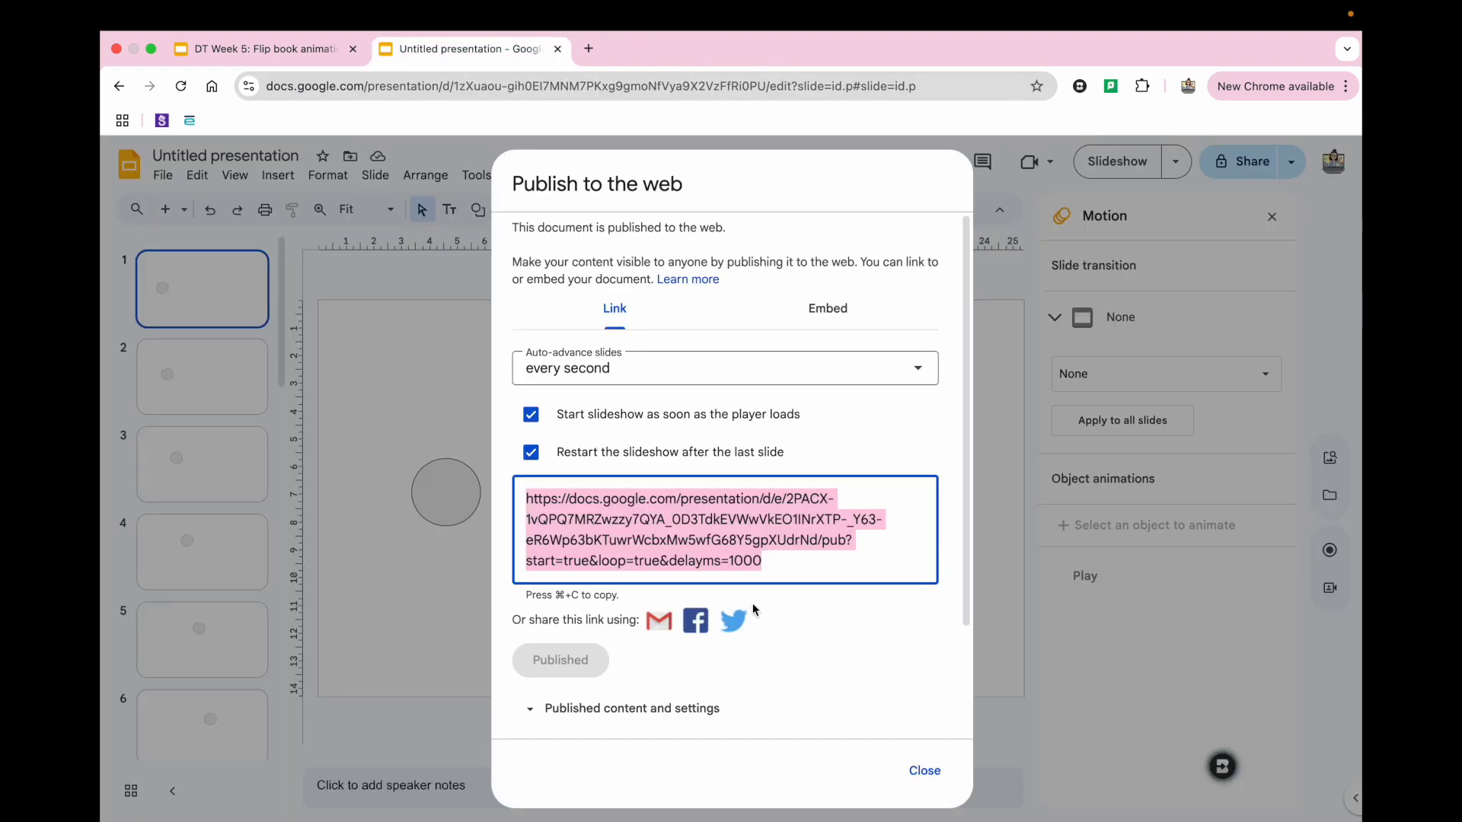
pyautogui.click(935, 769)
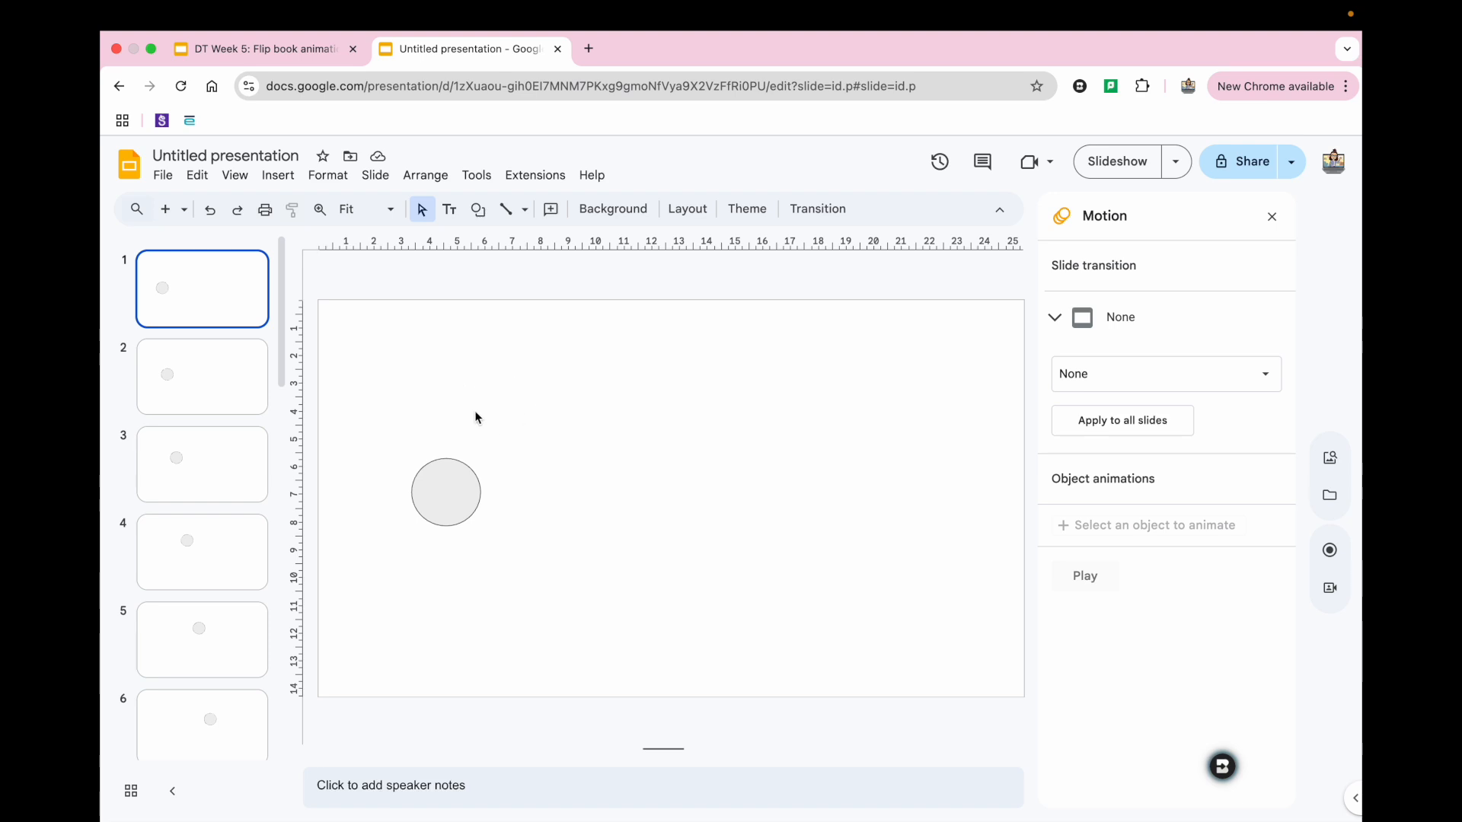
# - Switch to the presentation "DT Week 5: Flip book animation example" to view its slides
pyautogui.click(298, 49)
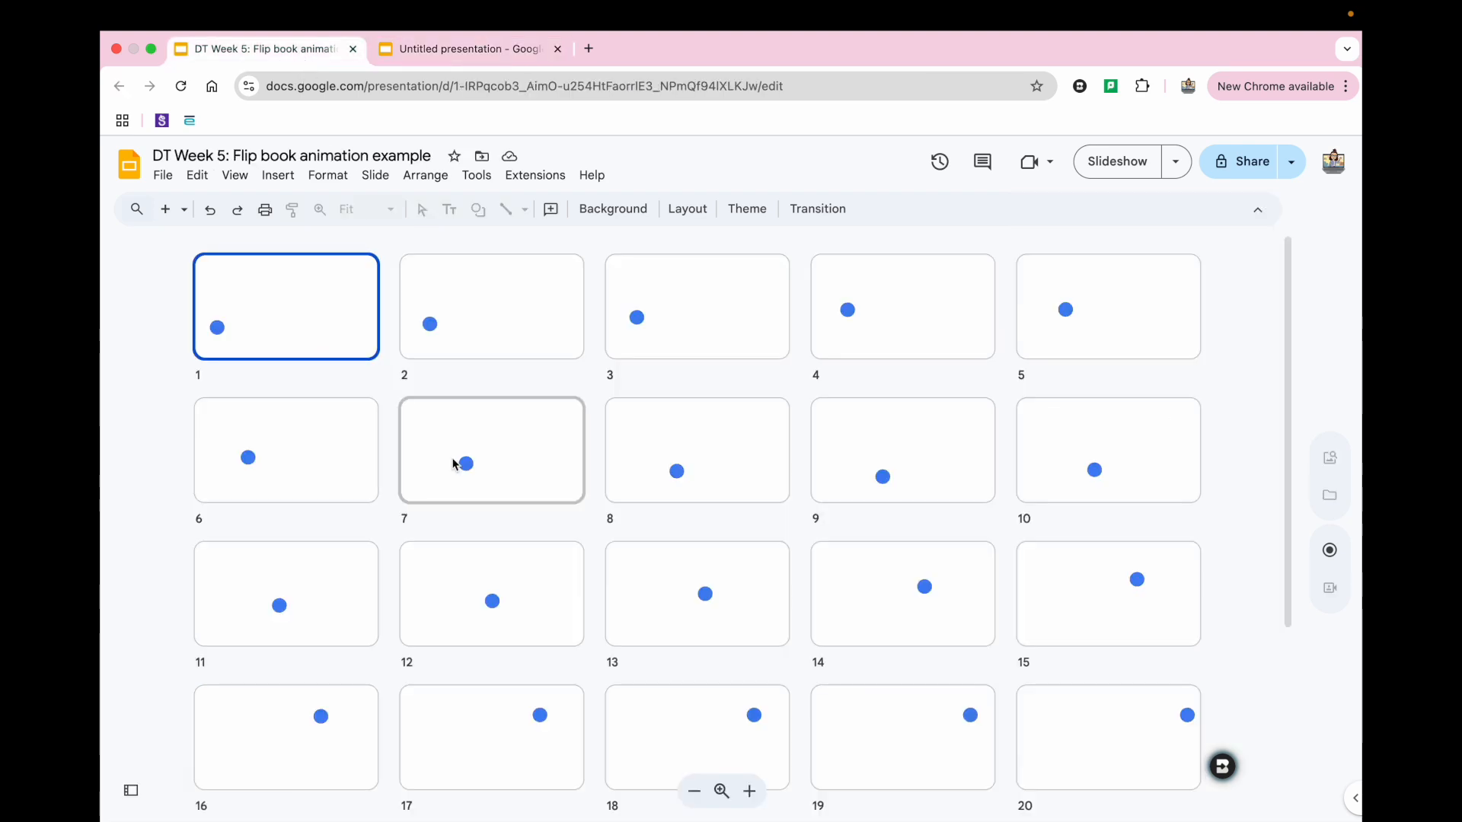